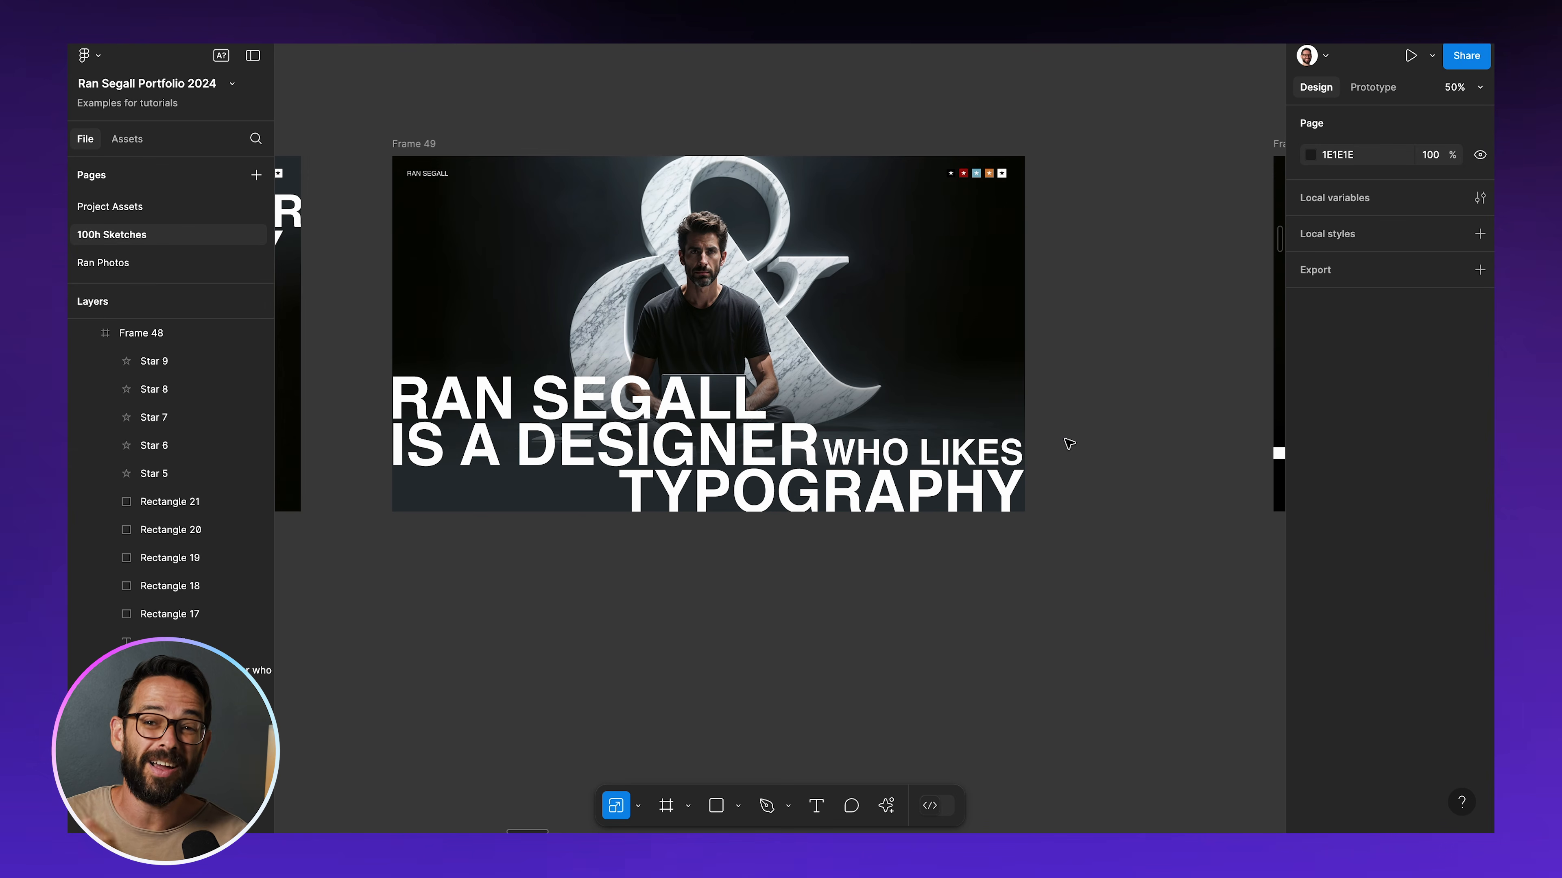
pyautogui.hscroll(-10, 1069, 442)
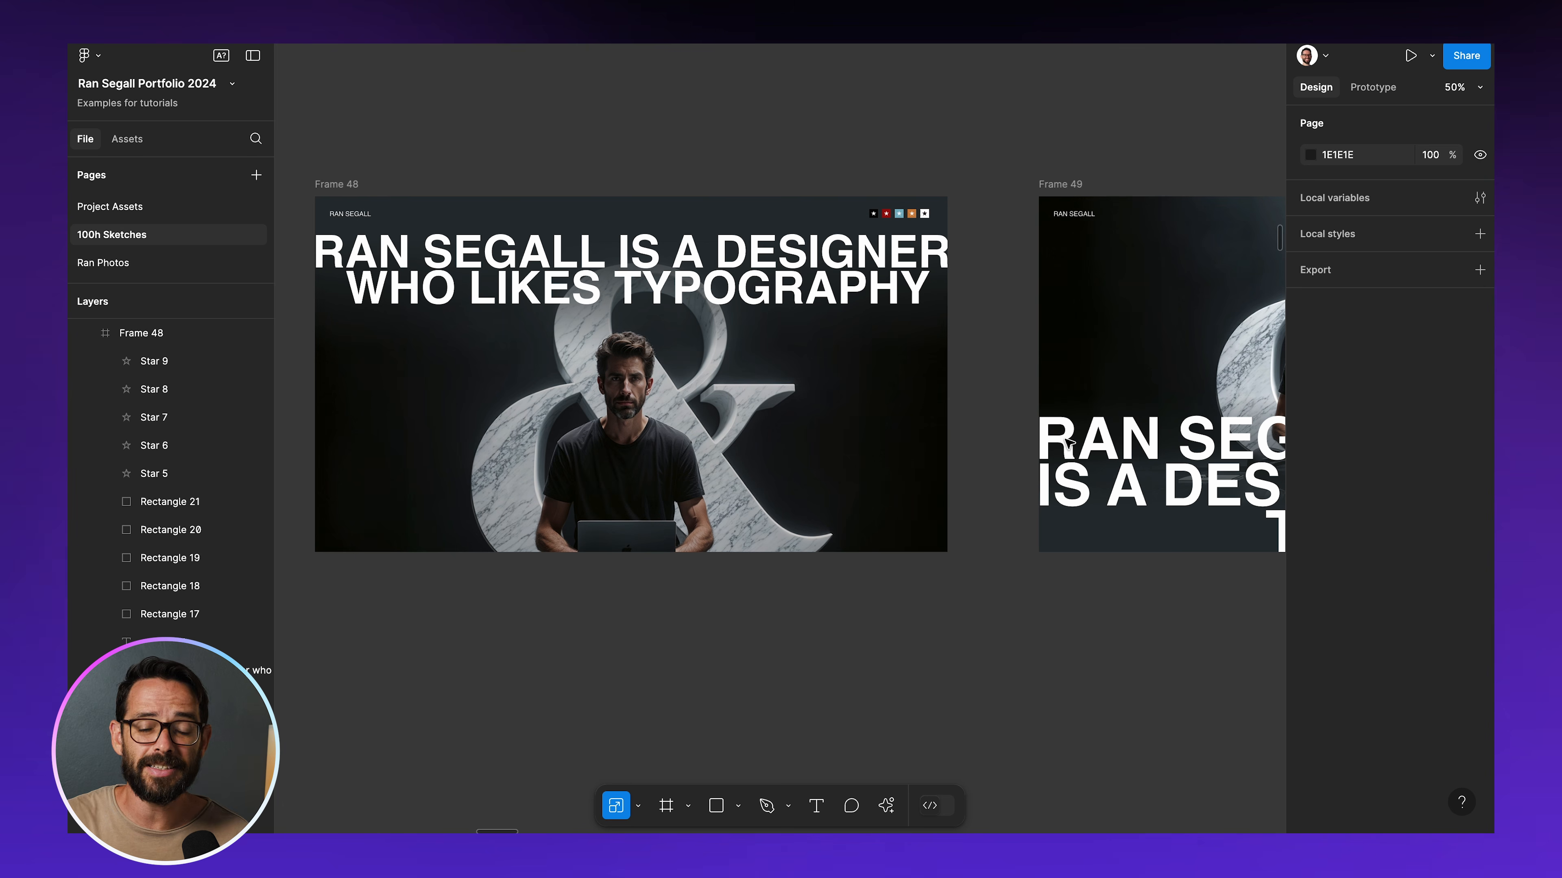
# Duplicate Frame 48 directly below the original
pyautogui.hscroll(-5, 773, 418)
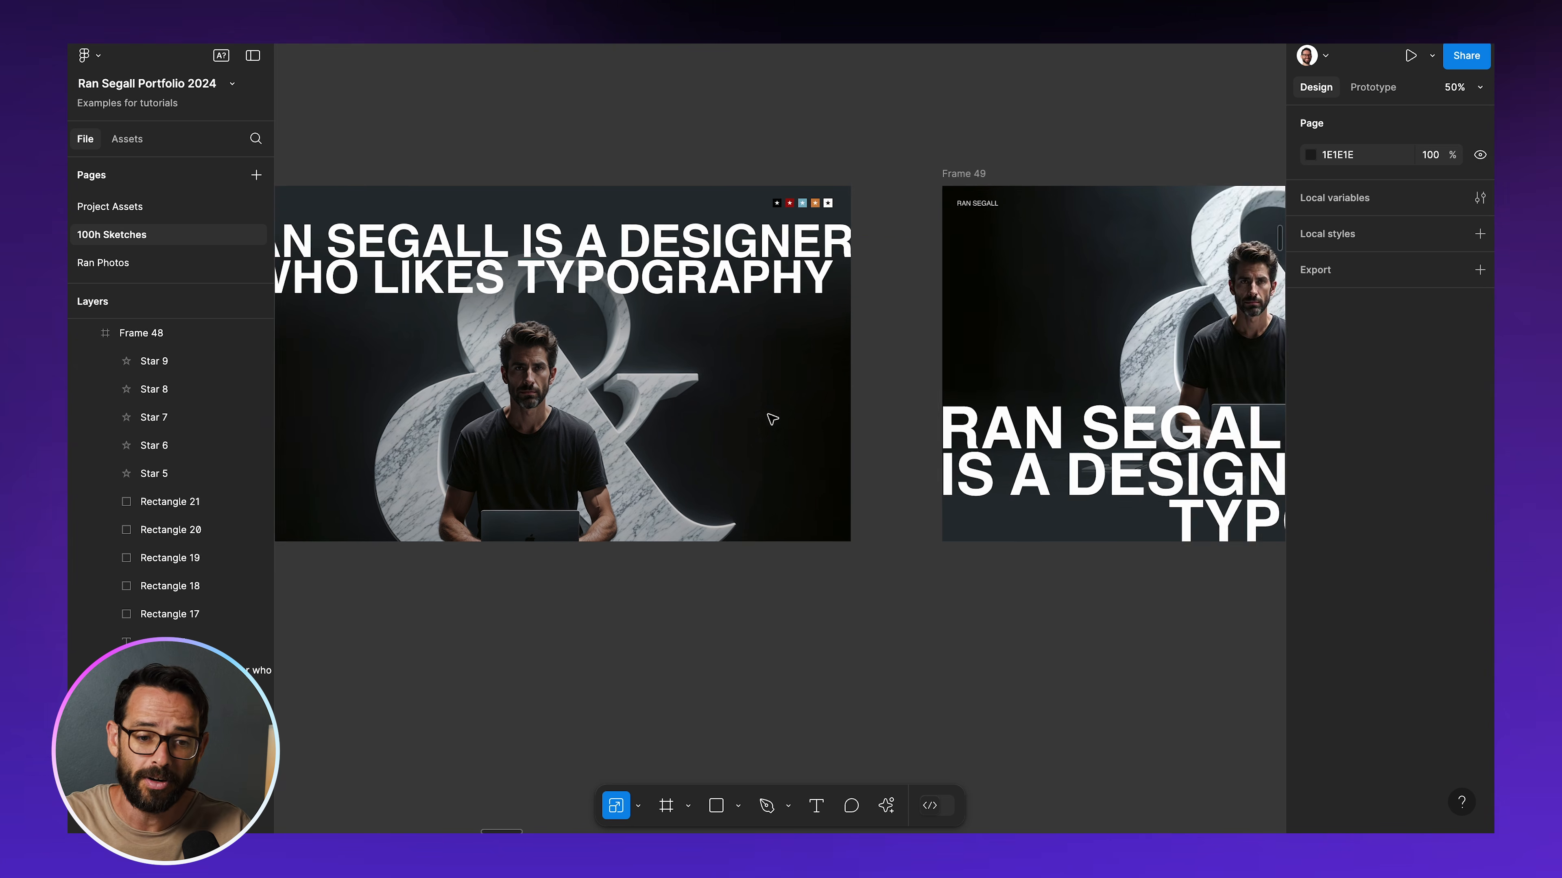
pyautogui.scroll(-5, 638, 169)
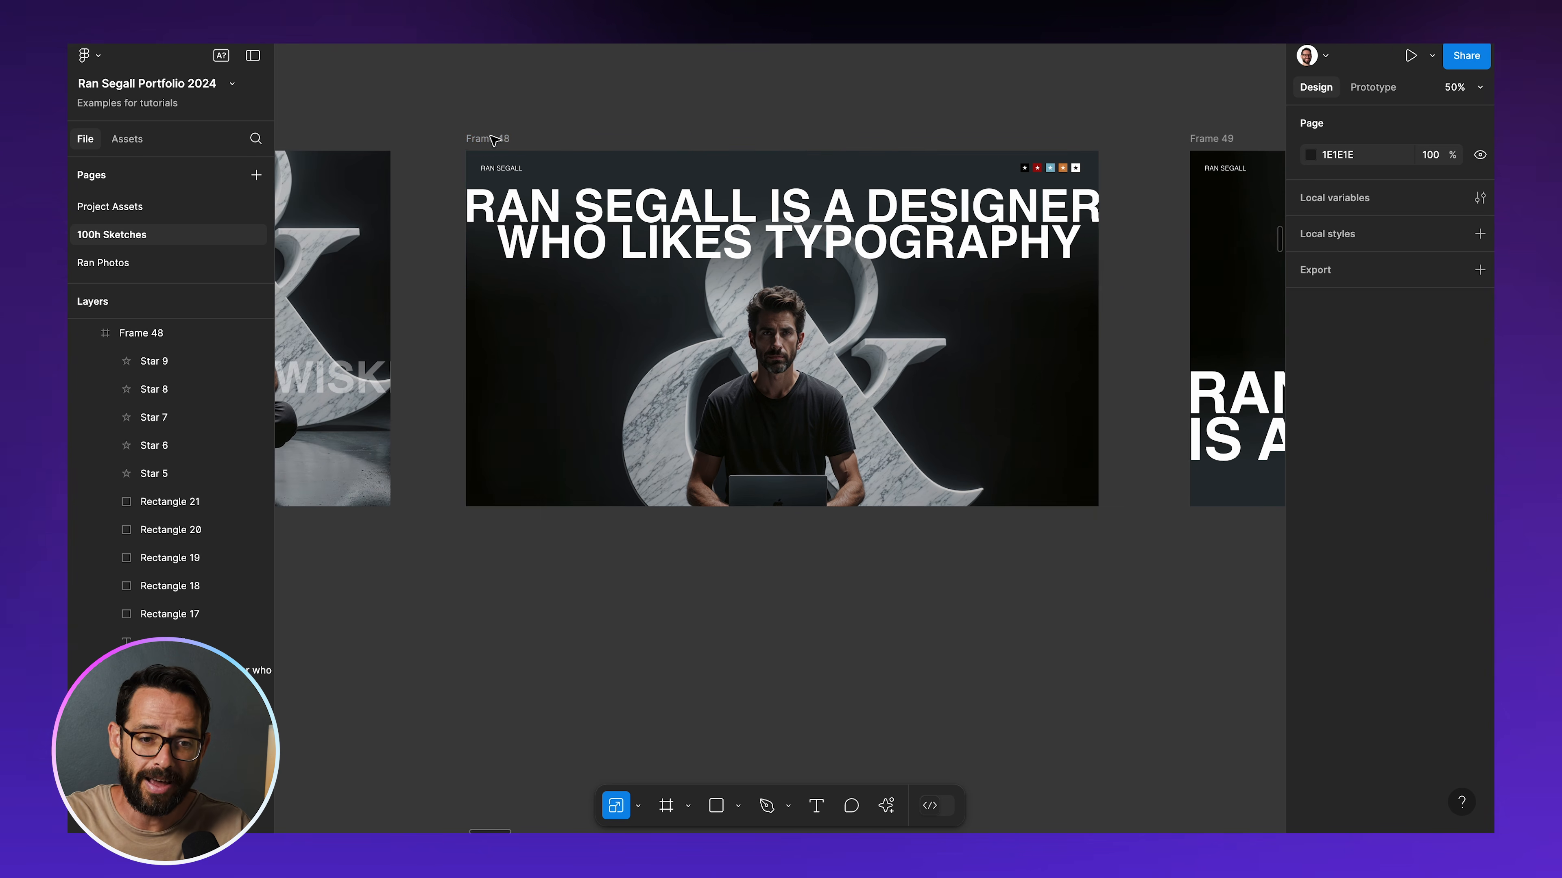
pyautogui.click(492, 143)
pyautogui.scroll(-2, 561, 71)
pyautogui.scroll(-1, 561, 71)
pyautogui.moveTo(509, 88); pyautogui.dragTo(535, 547)
pyautogui.scroll(-5, 369, 533)
pyautogui.click(446, 573)
# Split the word TYPOGRAPHY out of the duplicated frame's headline into its own text layer and place it over the frame's lower part
pyautogui.moveTo(711, 418); pyautogui.dragTo(843, 480)
pyautogui.doubleClick(922, 485)
pyautogui.click(930, 485)
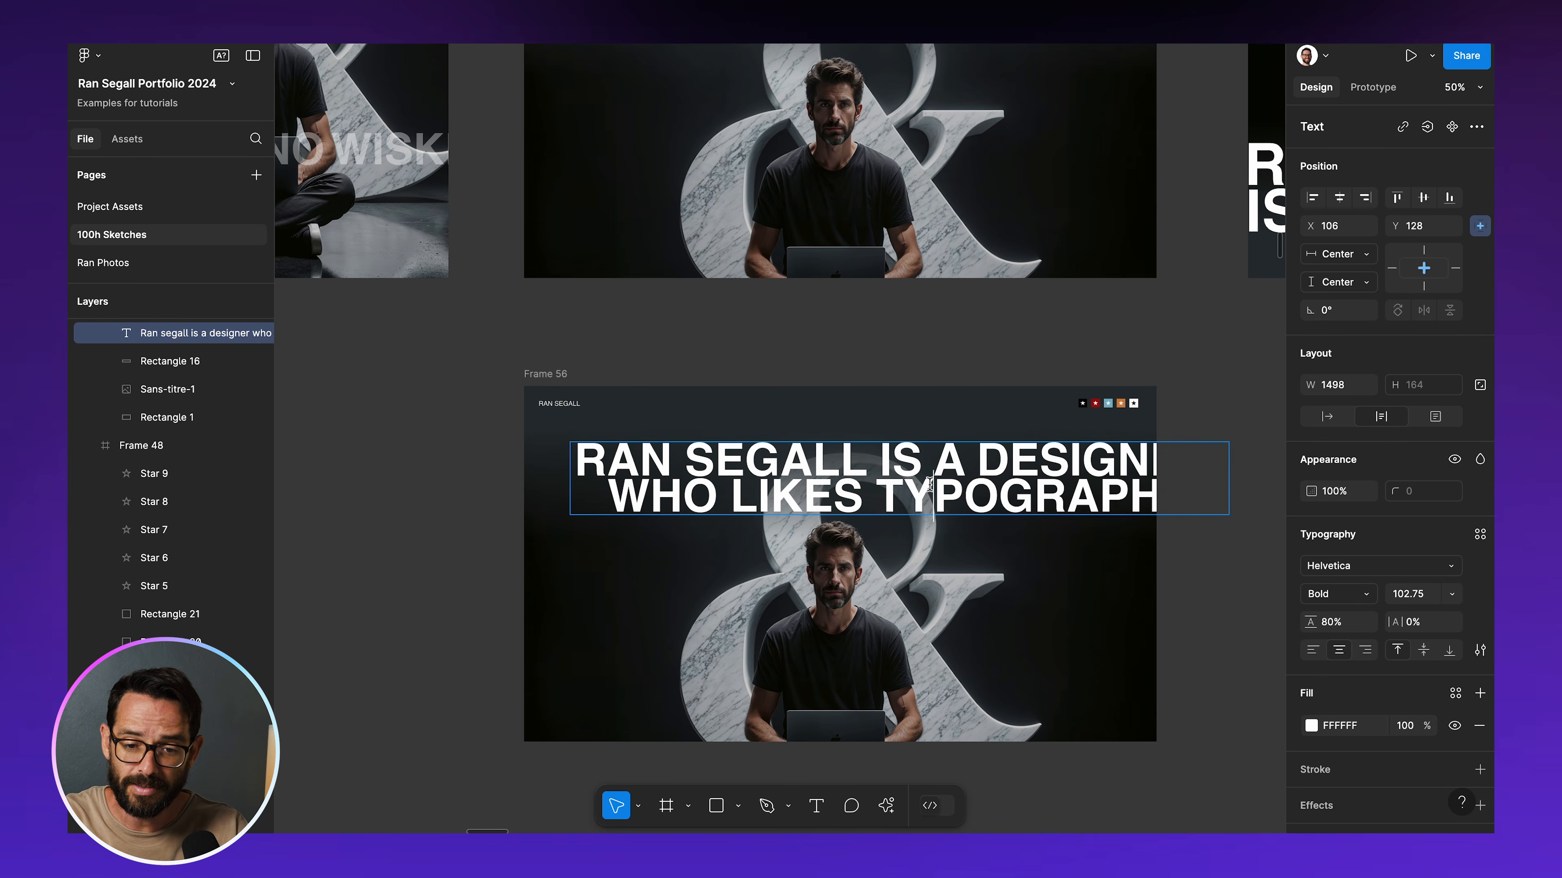
pyautogui.doubleClick(929, 485)
pyautogui.hotkey('ctrl', 'x')
pyautogui.press('Escape')
pyautogui.hotkey('ctrl', 'v')
pyautogui.moveTo(843, 459); pyautogui.dragTo(643, 653)
# Scale the TYPOGRAPHY text up to about 4330 × 238 and set it along the frame's bottom edge
pyautogui.press('k')
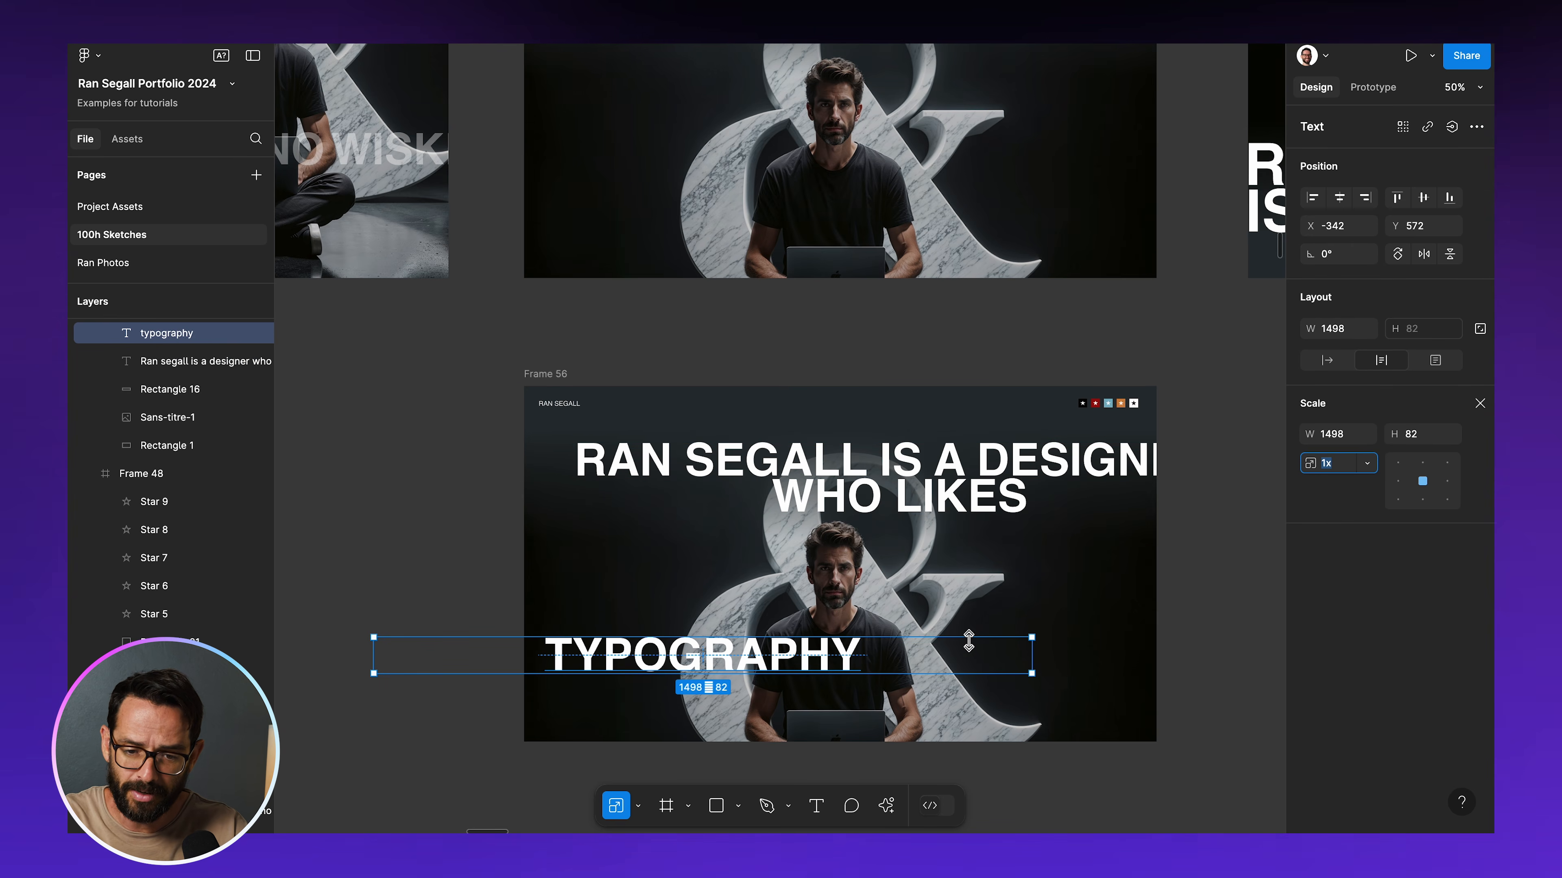
pyautogui.moveTo(1031, 639); pyautogui.dragTo(621, 694)
pyautogui.press('v')
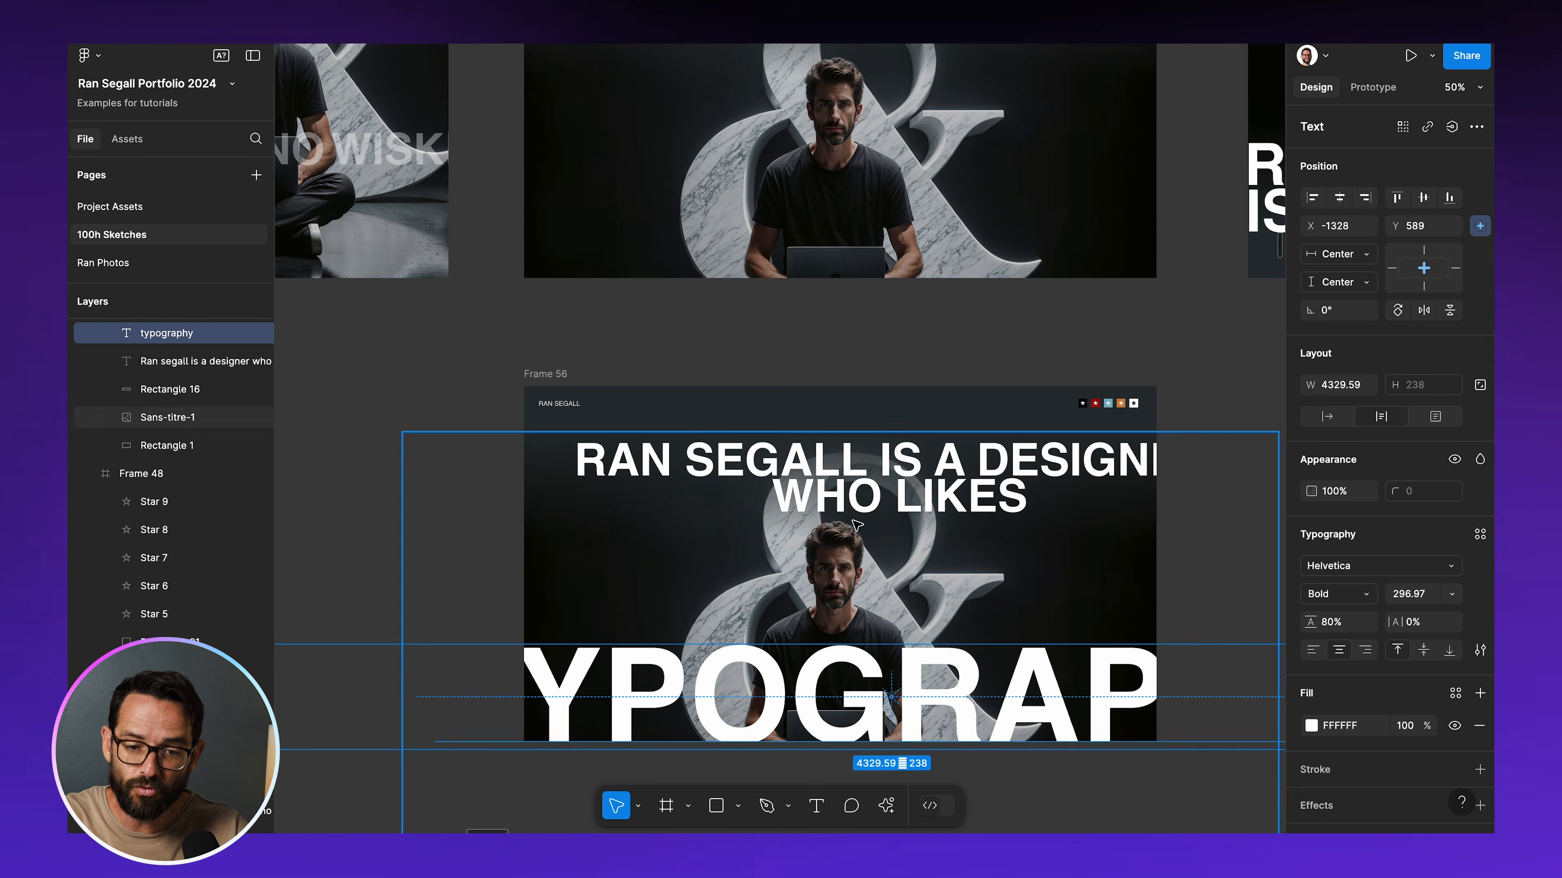
# Narrow the remaining headline's text box so it wraps into three left-aligned lines, and place it at the left margin directly above TYPOGRAPHY
pyautogui.click(994, 438)
pyautogui.click(1008, 467)
pyautogui.moveTo(997, 470); pyautogui.dragTo(893, 522)
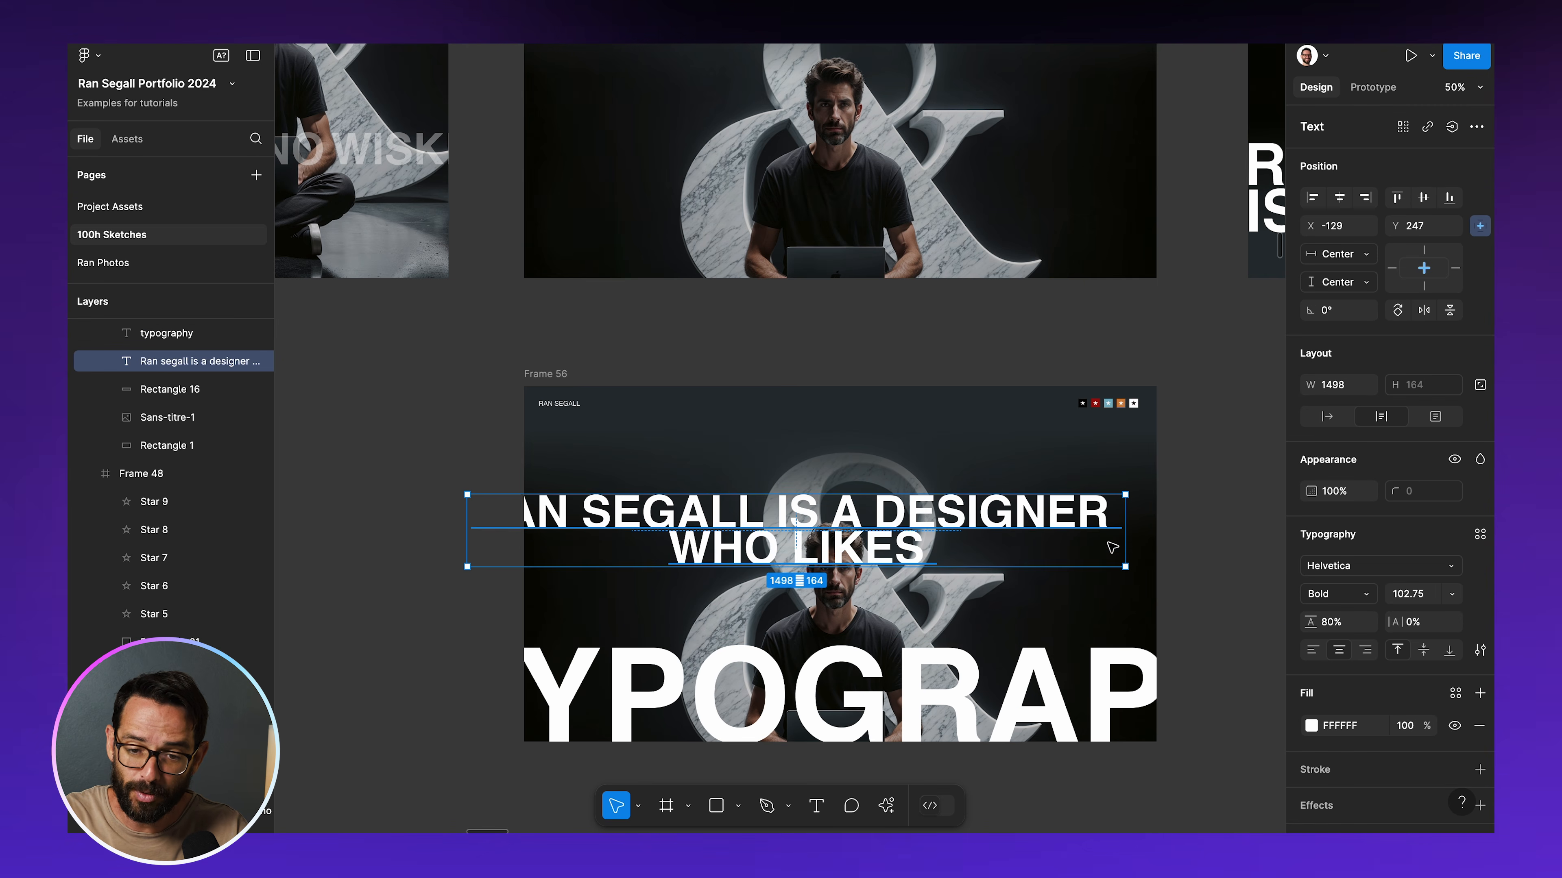
pyautogui.moveTo(1127, 545); pyautogui.dragTo(896, 544)
pyautogui.moveTo(725, 556); pyautogui.dragTo(828, 578)
pyautogui.press('alt+super+l')
pyautogui.moveTo(678, 576); pyautogui.dragTo(645, 591)
pyautogui.click(457, 521)
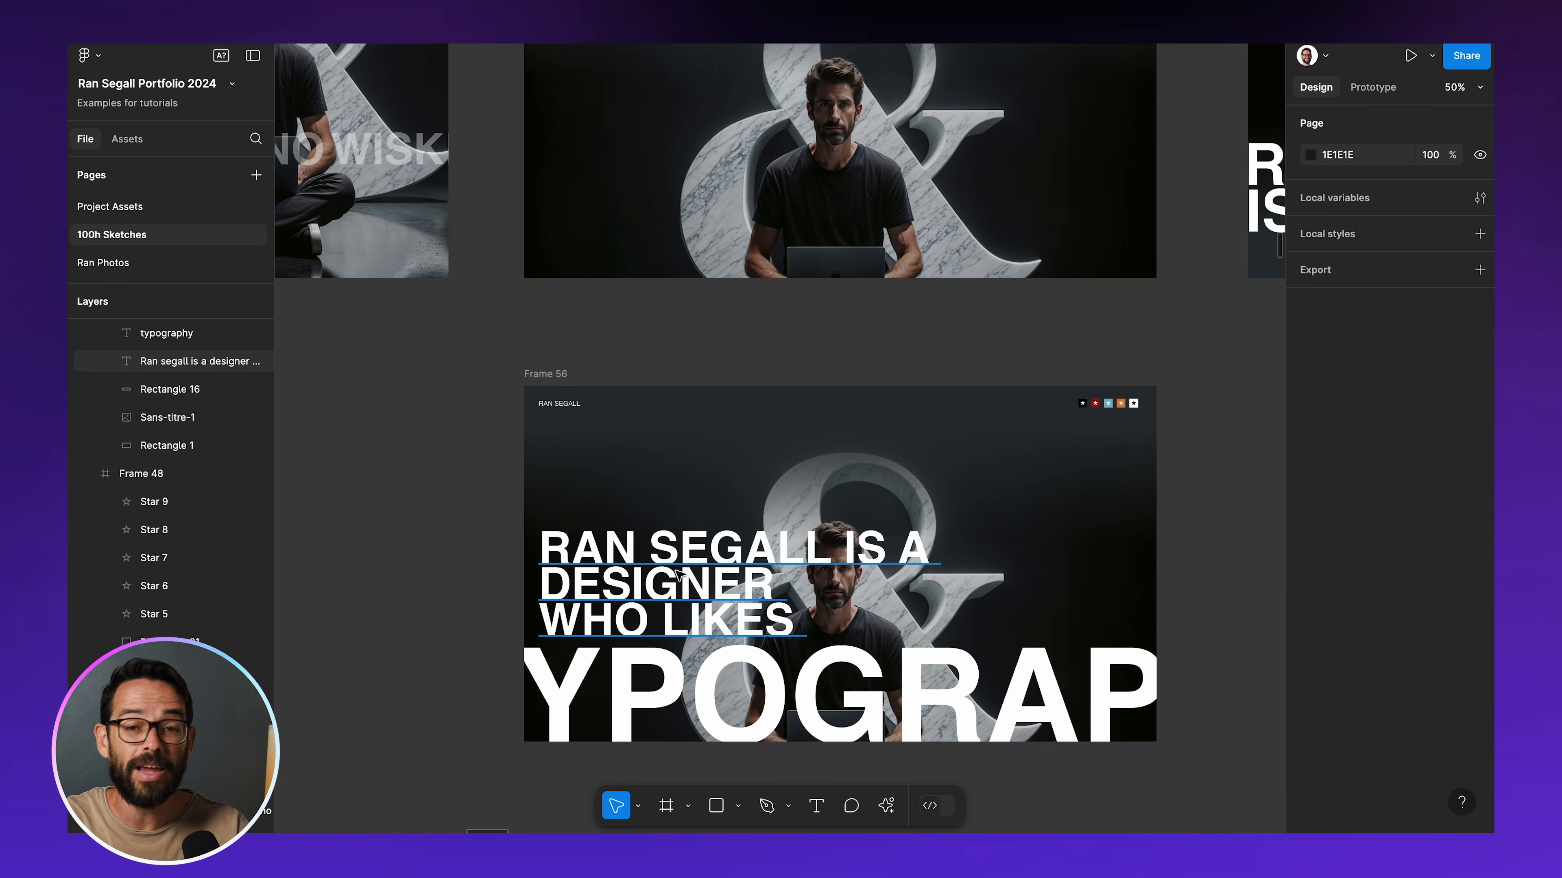
# Compare the headline layouts of Frame 48, its edited duplicate and Frame 49
pyautogui.scroll(10, 627, 621)
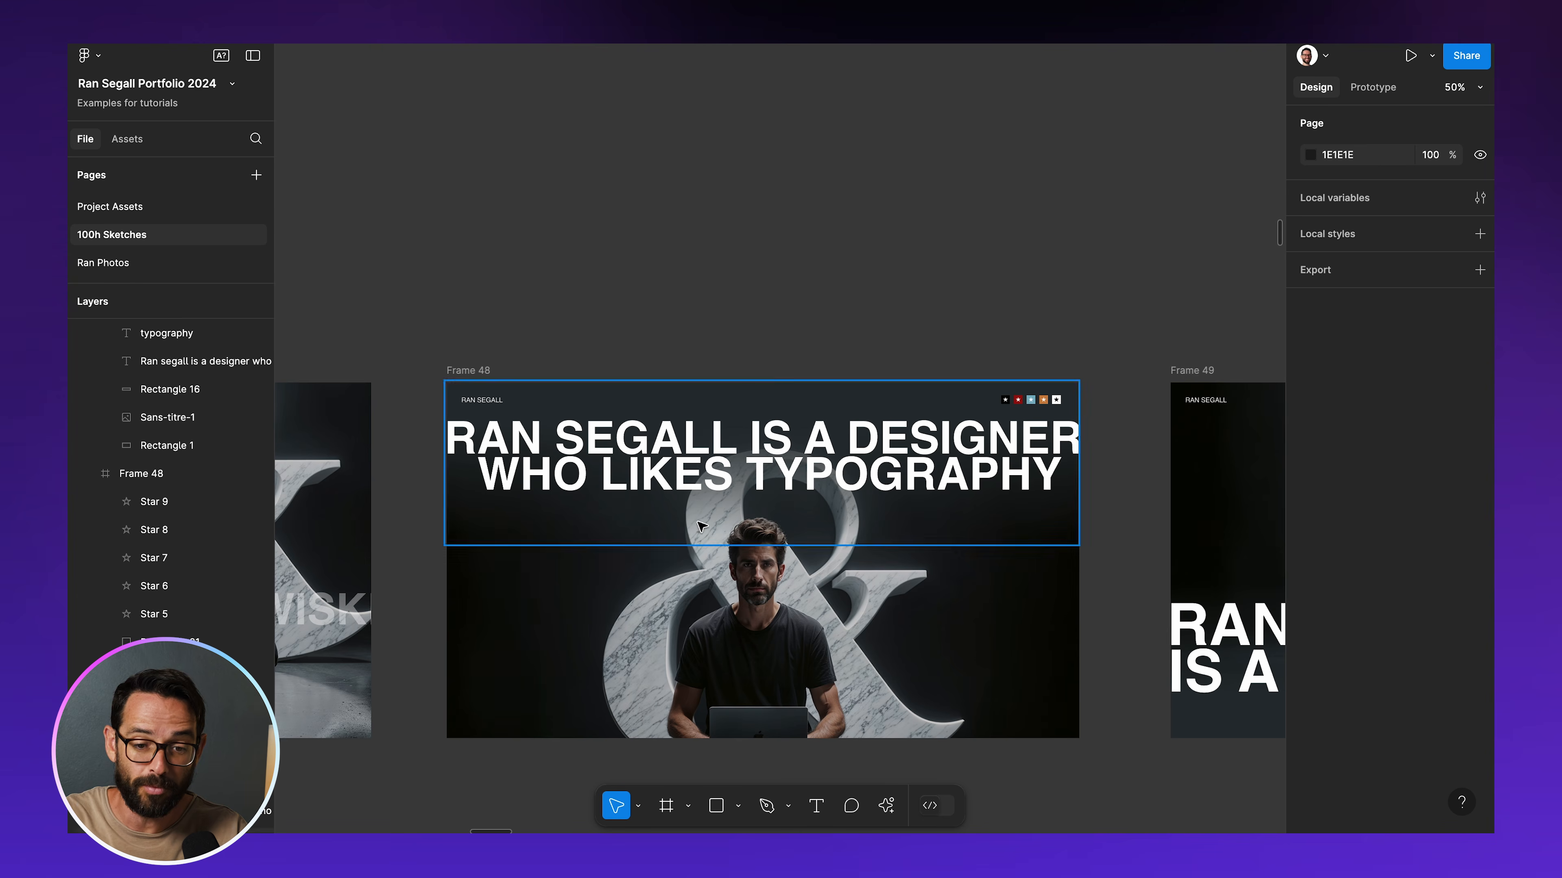
pyautogui.scroll(-10, 701, 525)
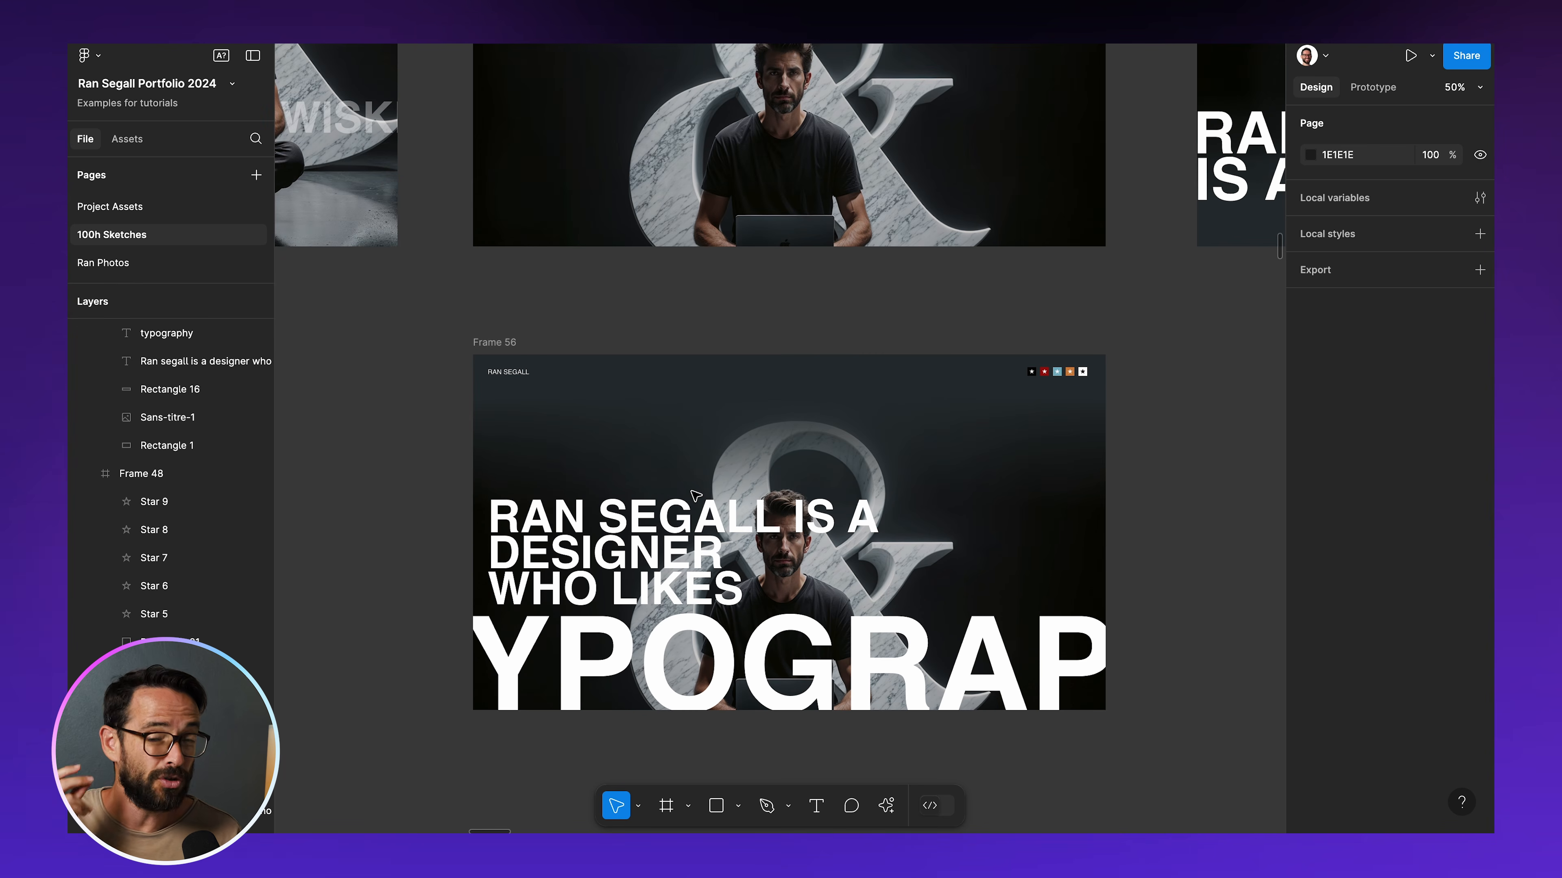
pyautogui.scroll(6, 695, 495)
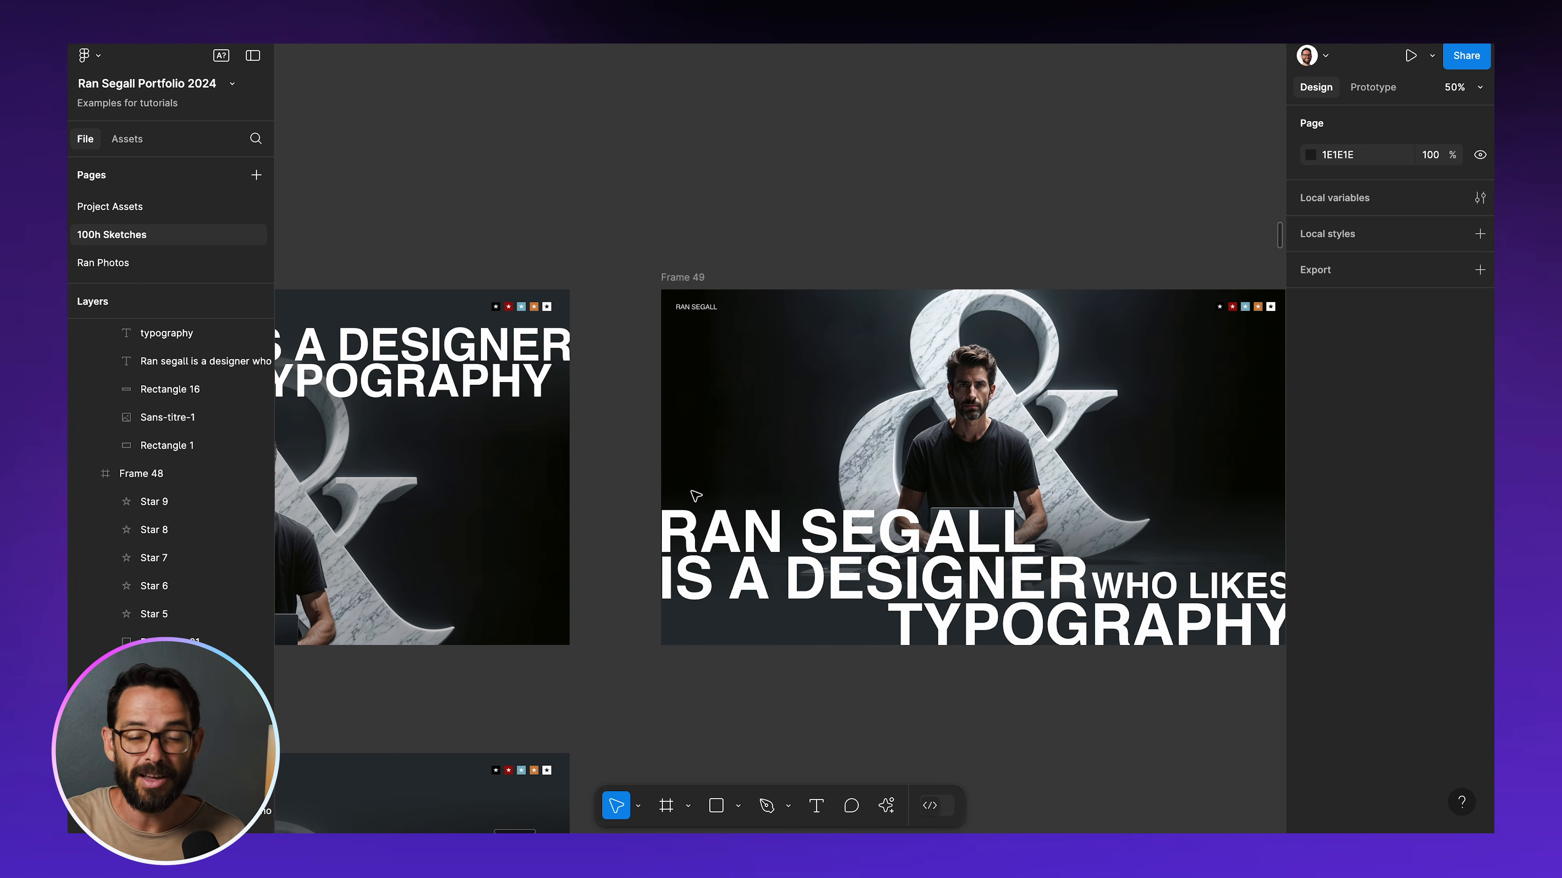
pyautogui.hscroll(2, 982, 109)
pyautogui.scroll(-2, 982, 109)
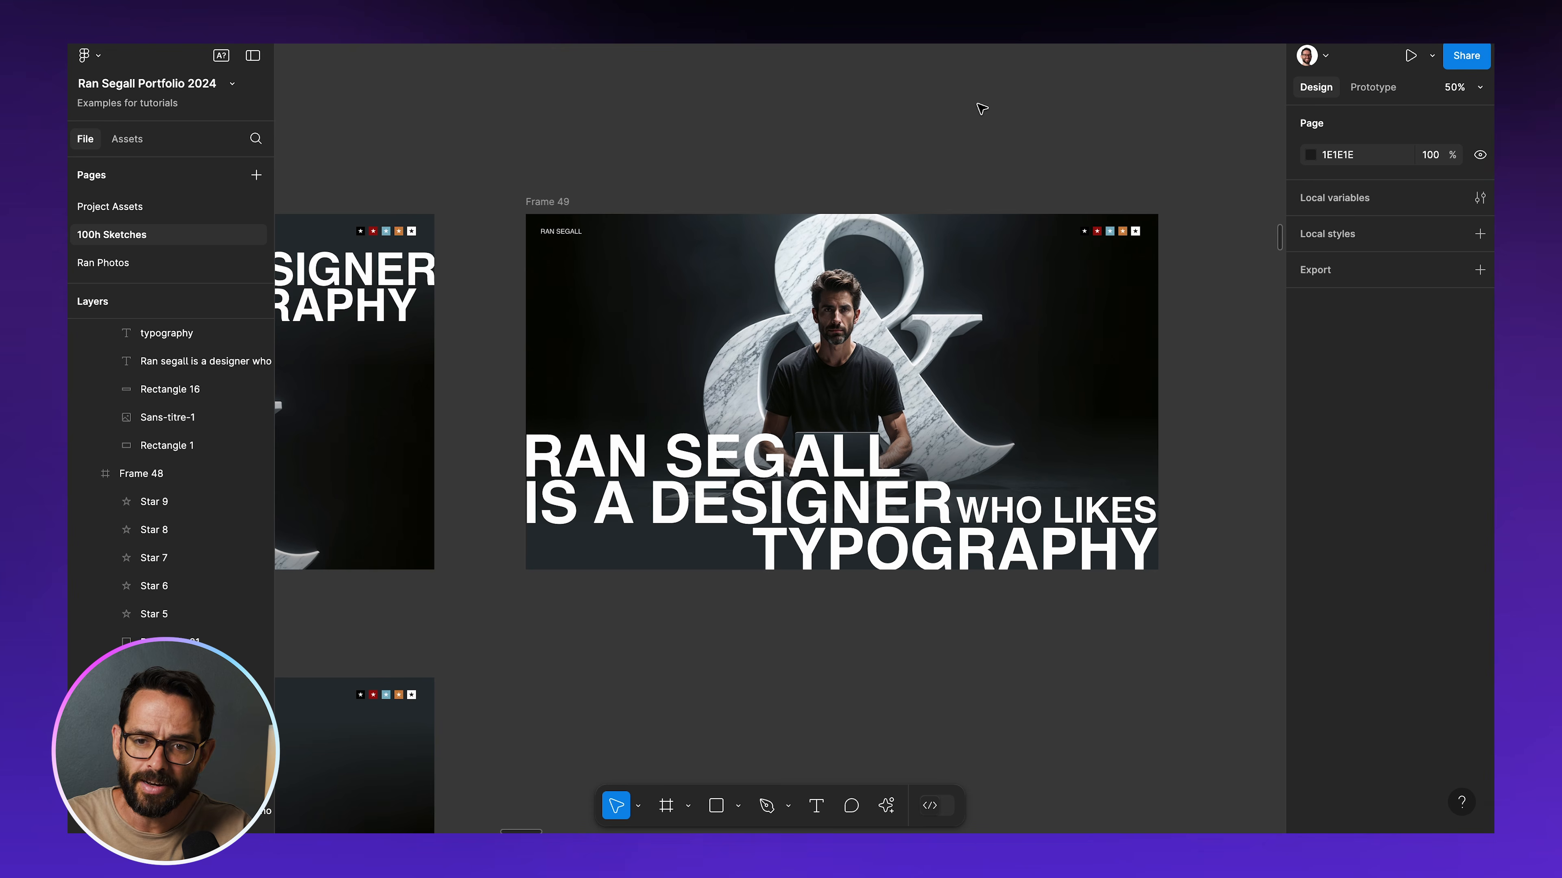
pyautogui.hscroll(-6, 982, 109)
pyautogui.hscroll(-3, 982, 109)
pyautogui.scroll(1, 981, 109)
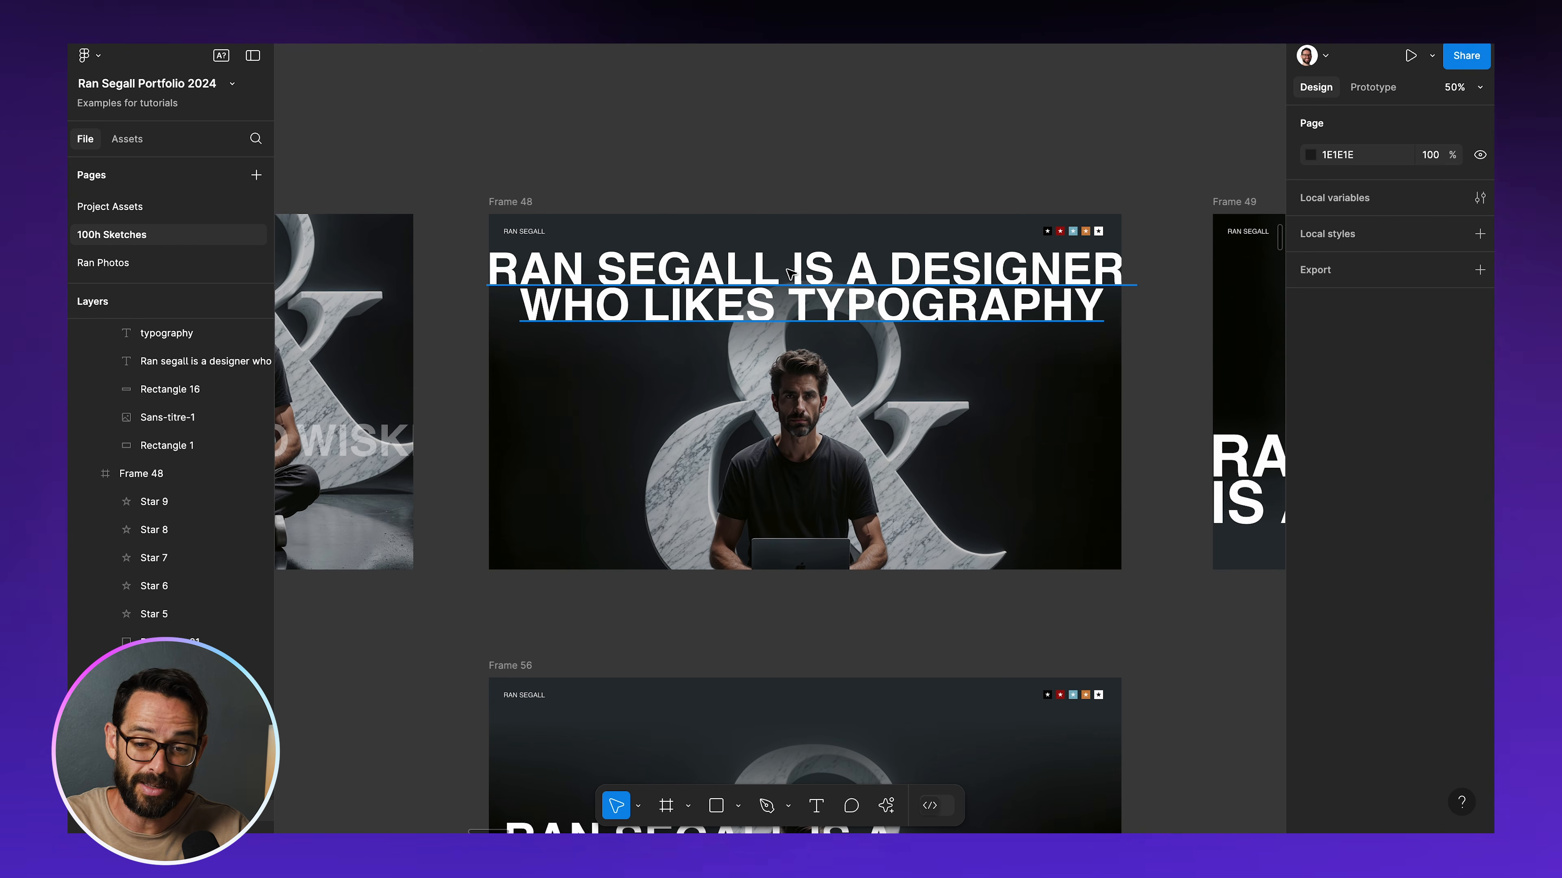
pyautogui.hscroll(10, 790, 274)
pyautogui.scroll(1, 791, 274)
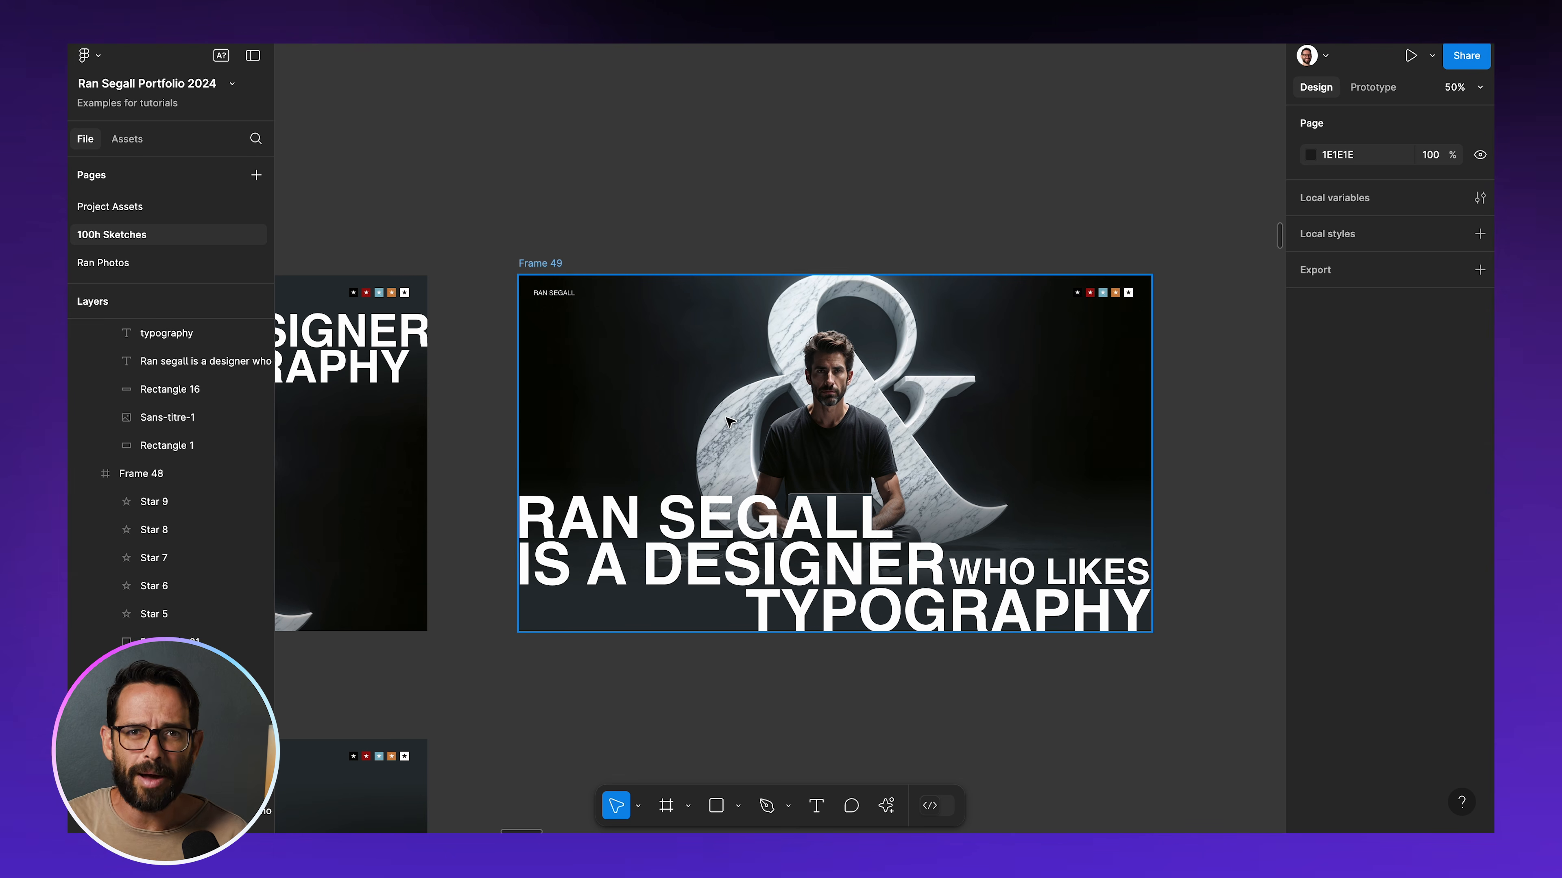
# Inspect how Frame 49's headline is split by selecting its "is a designer", "who likes" and "typography" text layers
pyautogui.click(804, 575)
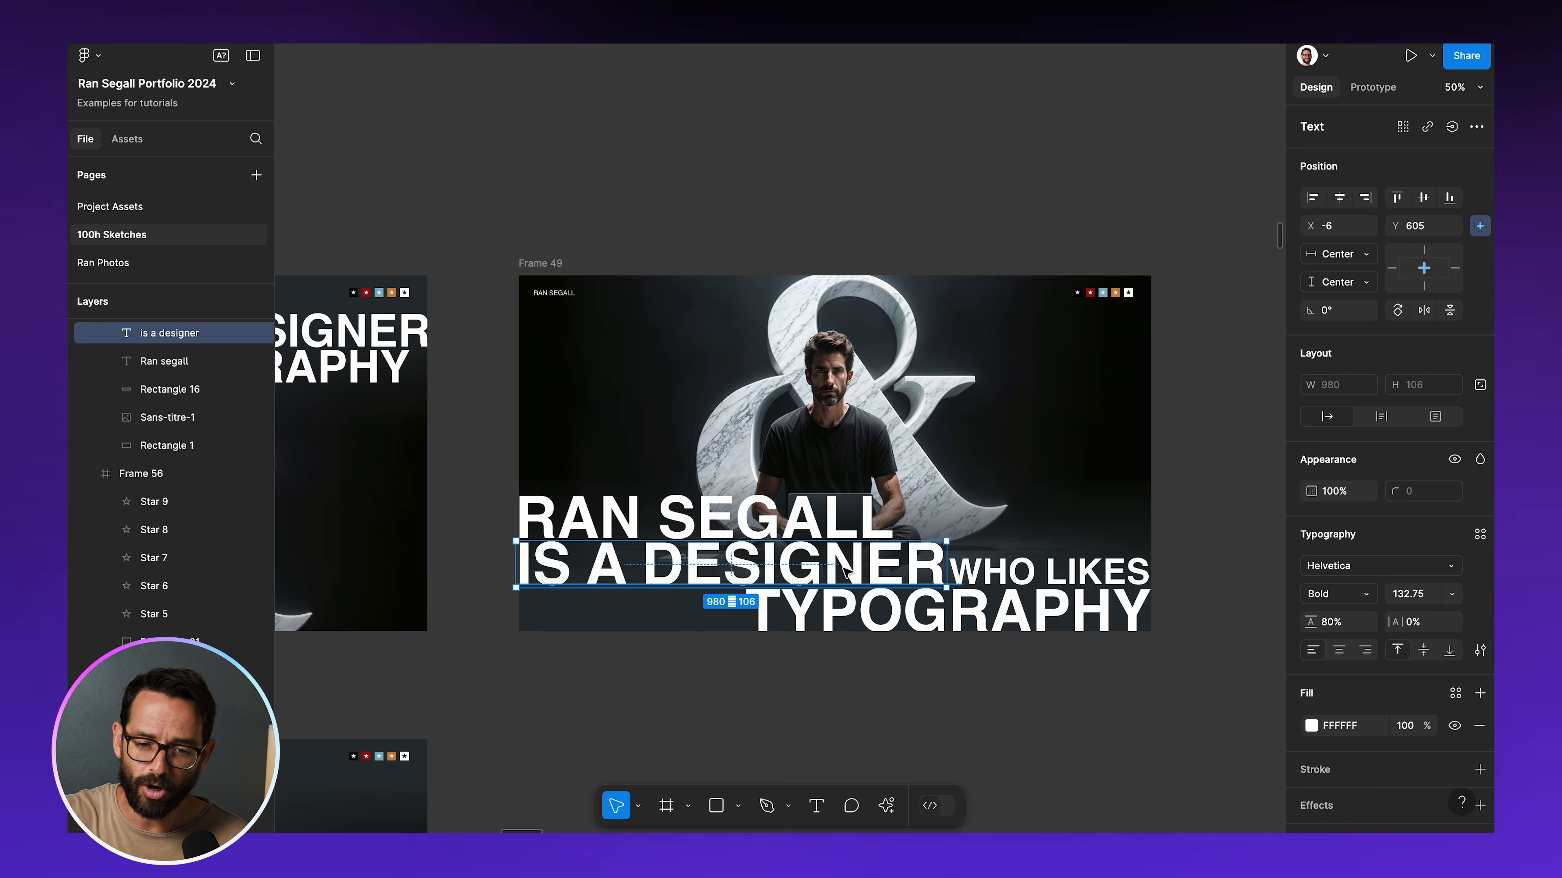
pyautogui.click(1008, 572)
pyautogui.click(1013, 618)
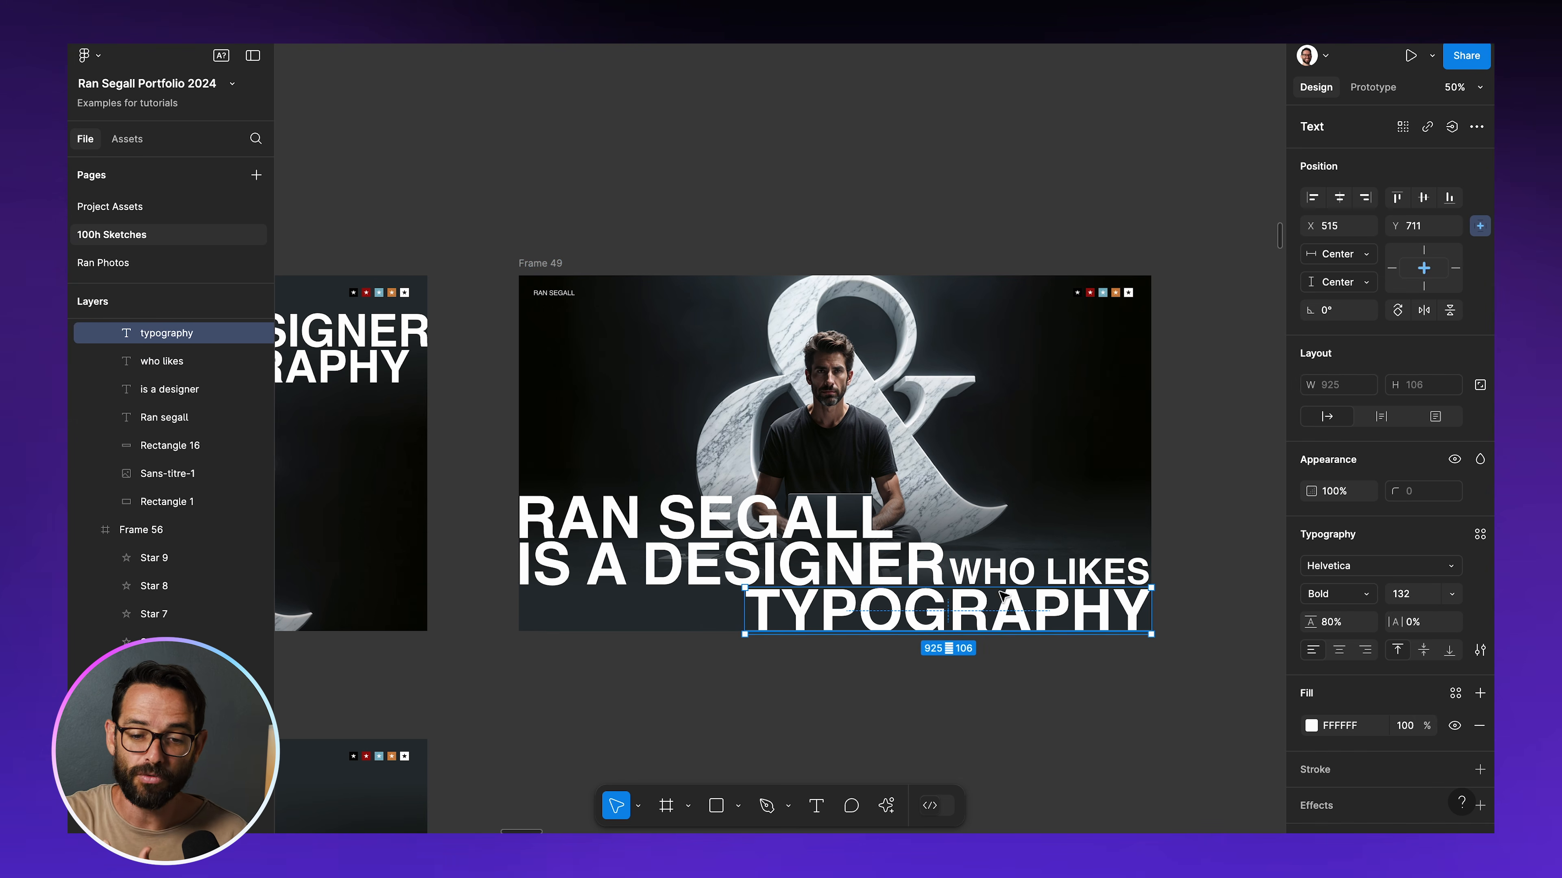
pyautogui.click(836, 566)
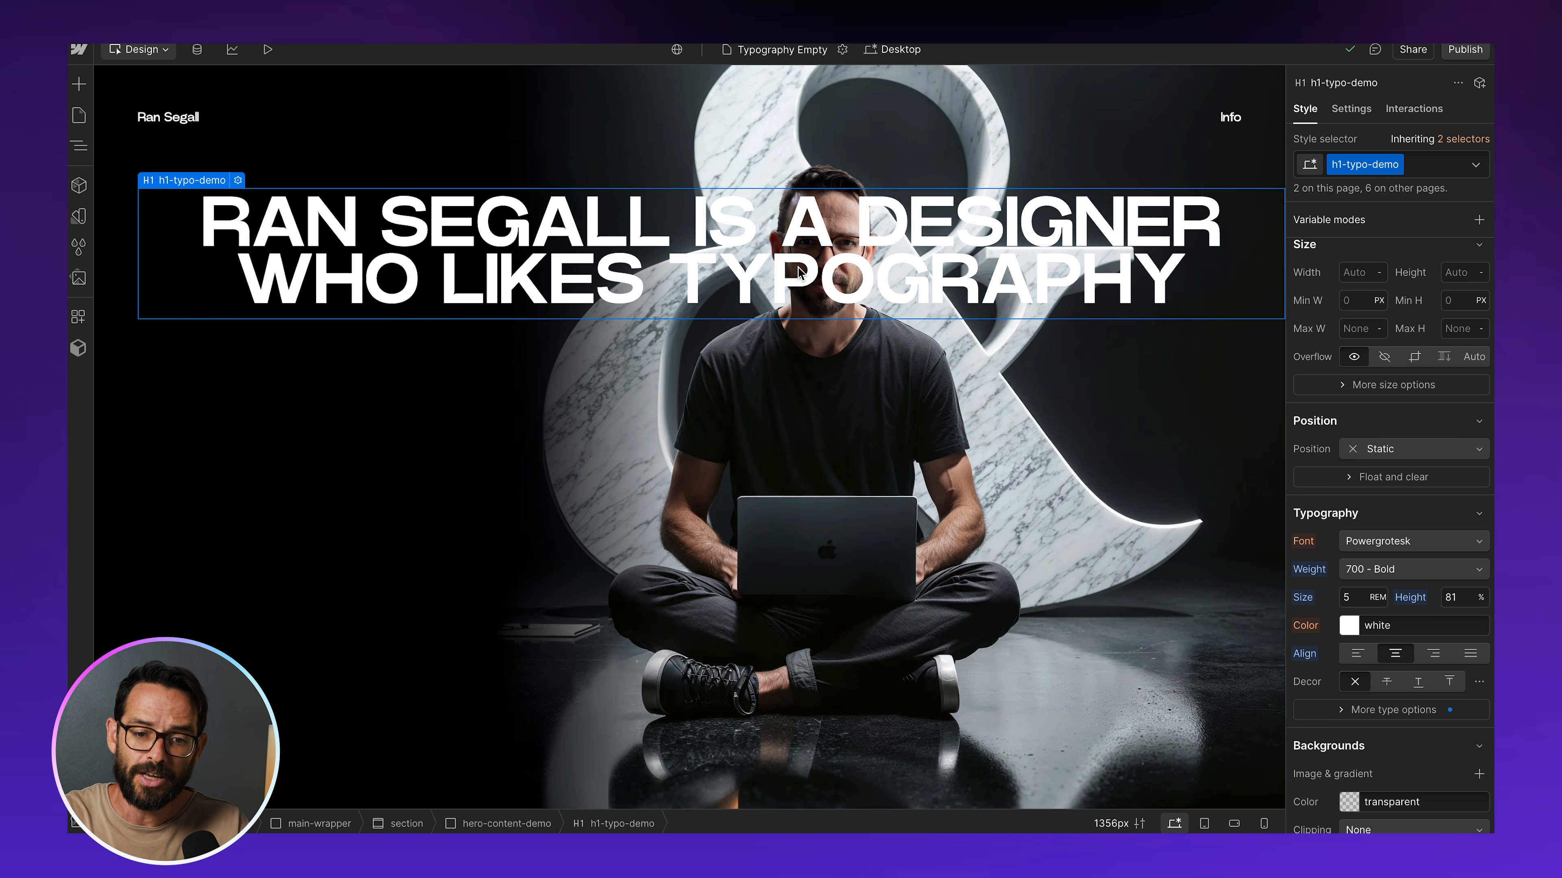
# Switch to Webflow and duplicate the h1-typo-demo heading below the original
pyautogui.doubleClick(798, 268)
pyautogui.click(598, 377)
pyautogui.click(600, 224)
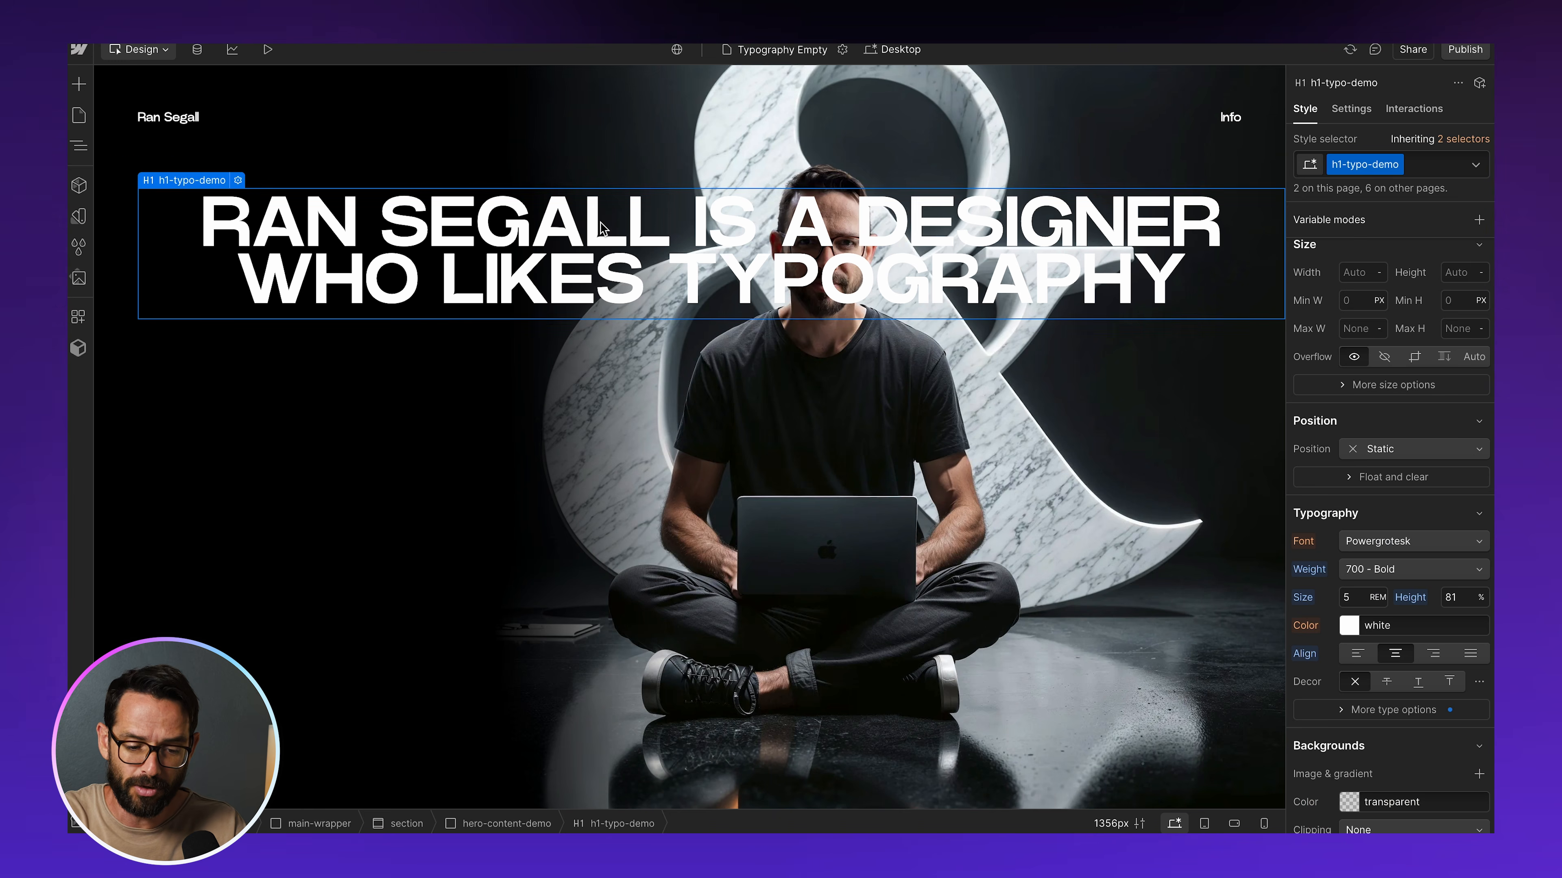
pyautogui.press('super+v')
# Delete all the text before TYPOGRAPHY in the copied heading, leaving only that word
pyautogui.doubleClick(670, 378)
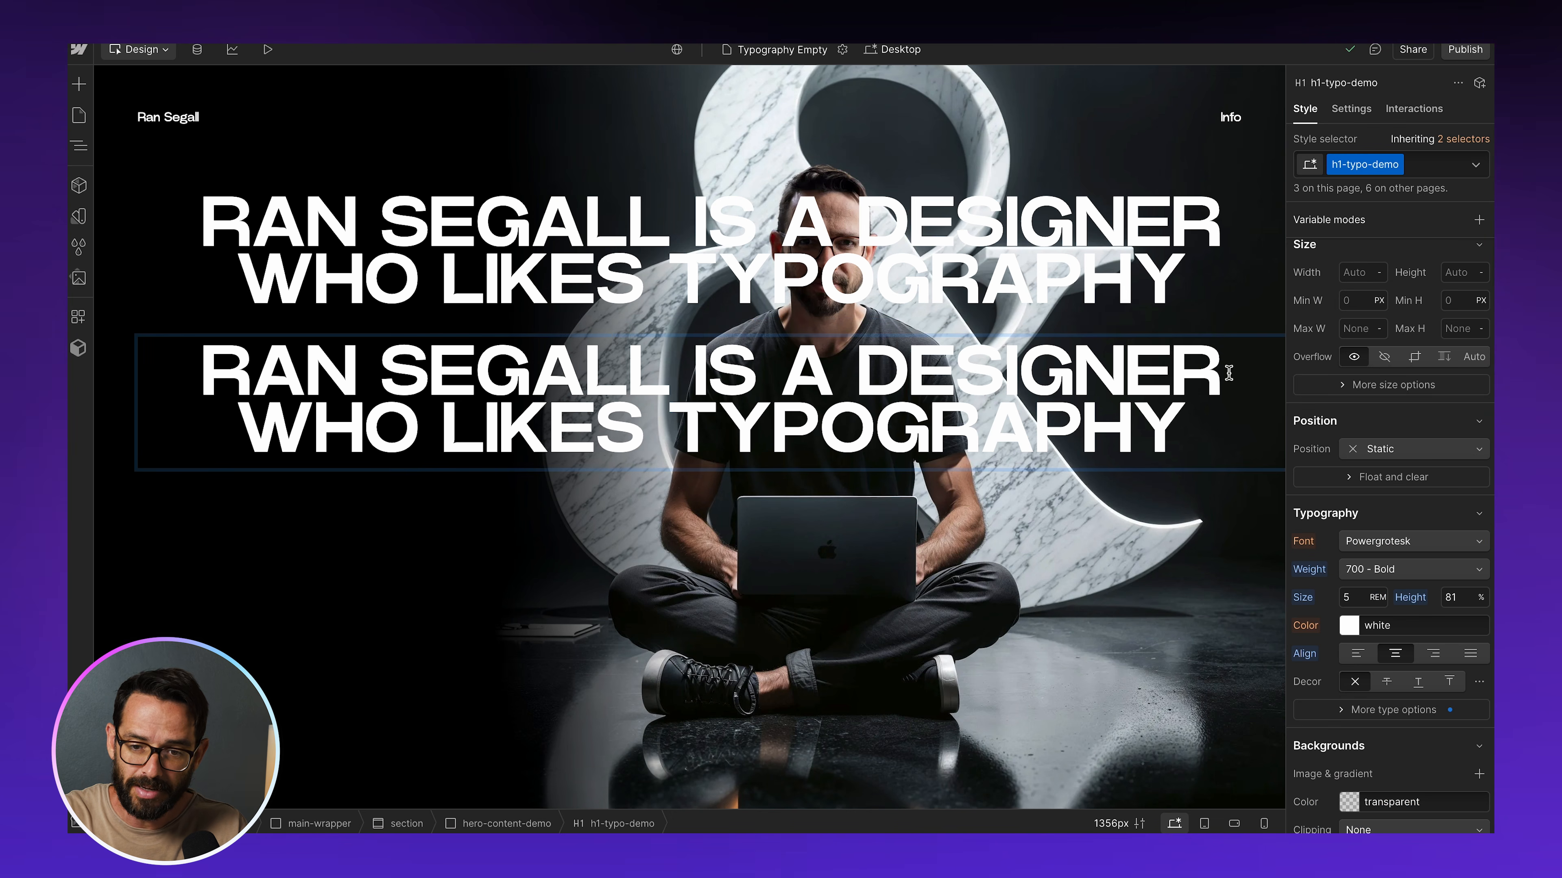
pyautogui.moveTo(1236, 373); pyautogui.dragTo(430, 311)
pyautogui.press('BackSpace')
pyautogui.click(673, 365)
pyautogui.moveTo(674, 365); pyautogui.dragTo(582, 311)
pyautogui.press('BackSpace')
# Remove the word TYPOGRAPHY from the original heading so it ends with WHO LIKES
pyautogui.doubleClick(700, 269)
pyautogui.doubleClick(762, 271)
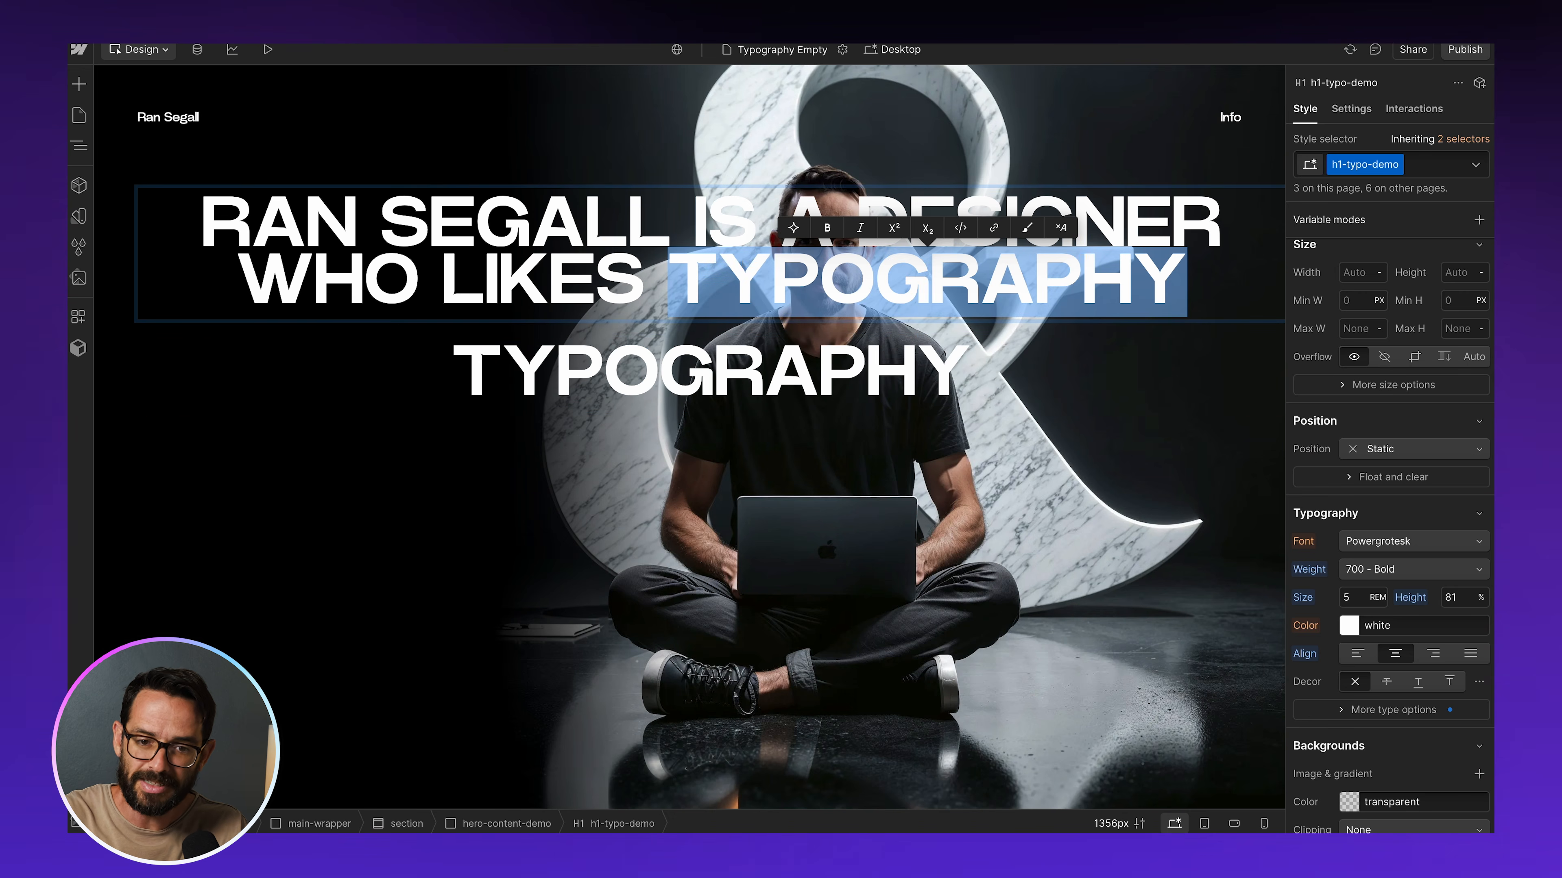
pyautogui.press('BackSpace')
pyautogui.press('Escape')
# Add the combo class typography-demo to the TYPOGRAPHY heading and set its font size to 10 rem
pyautogui.click(697, 360)
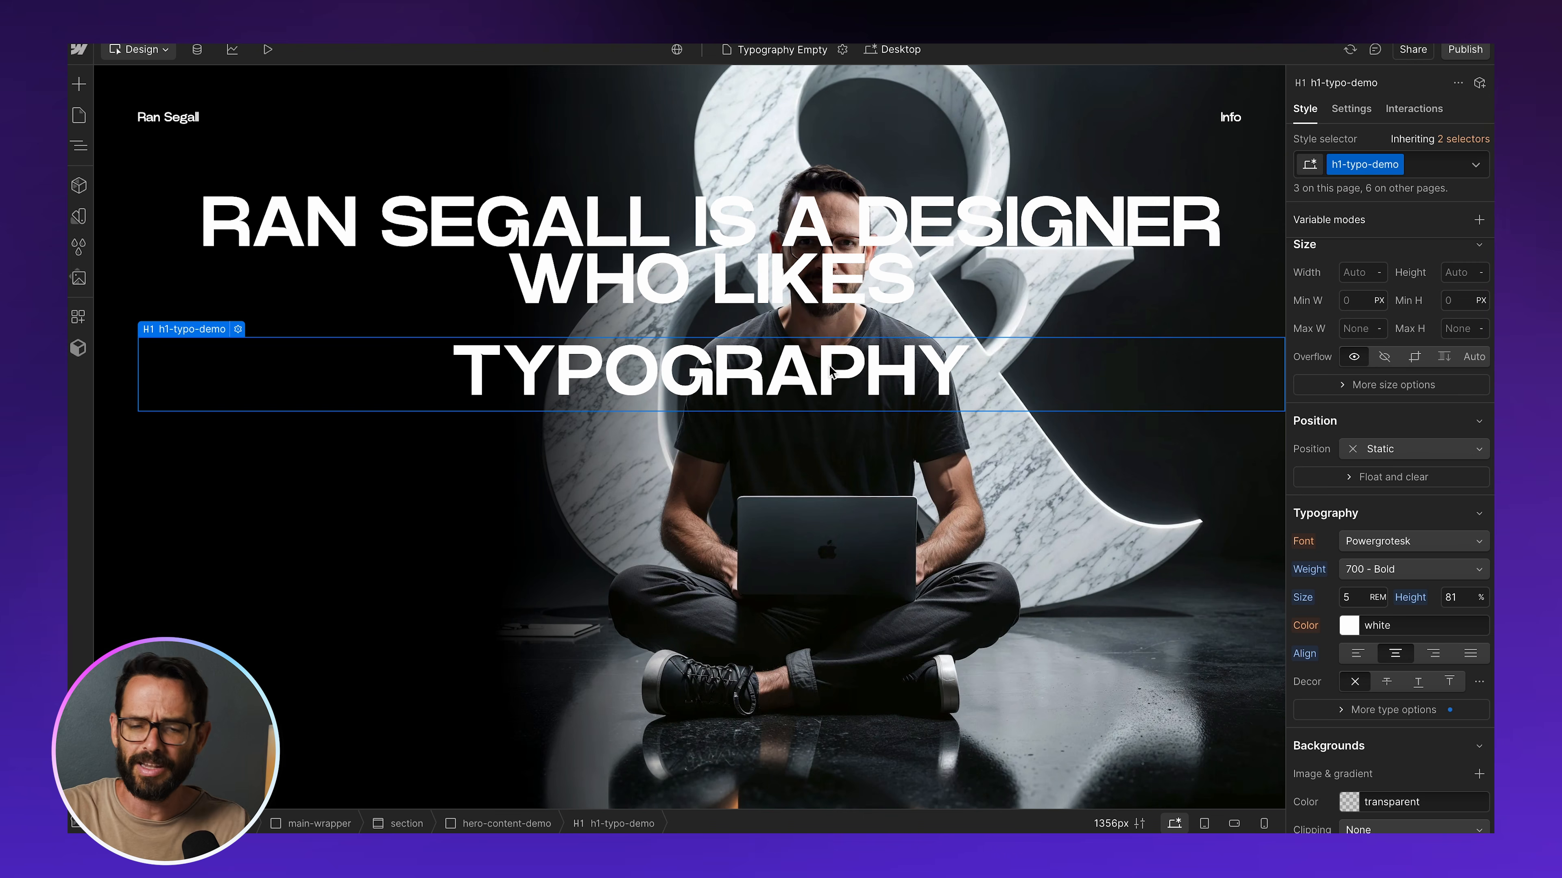
pyautogui.click(1417, 165)
pyautogui.write('typog')
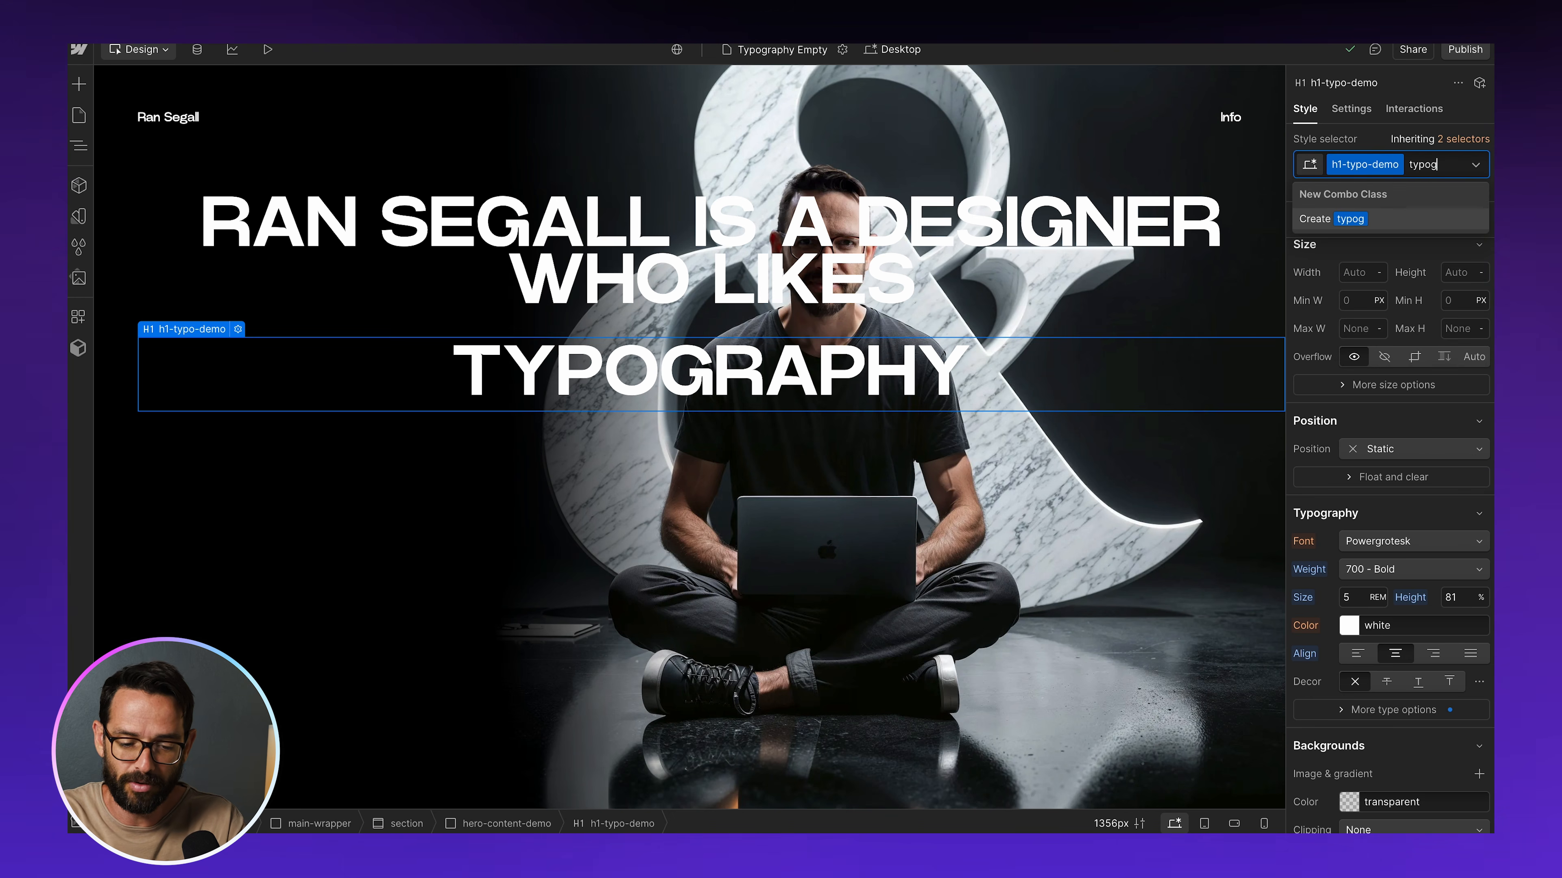
pyautogui.write('raphy-demo')
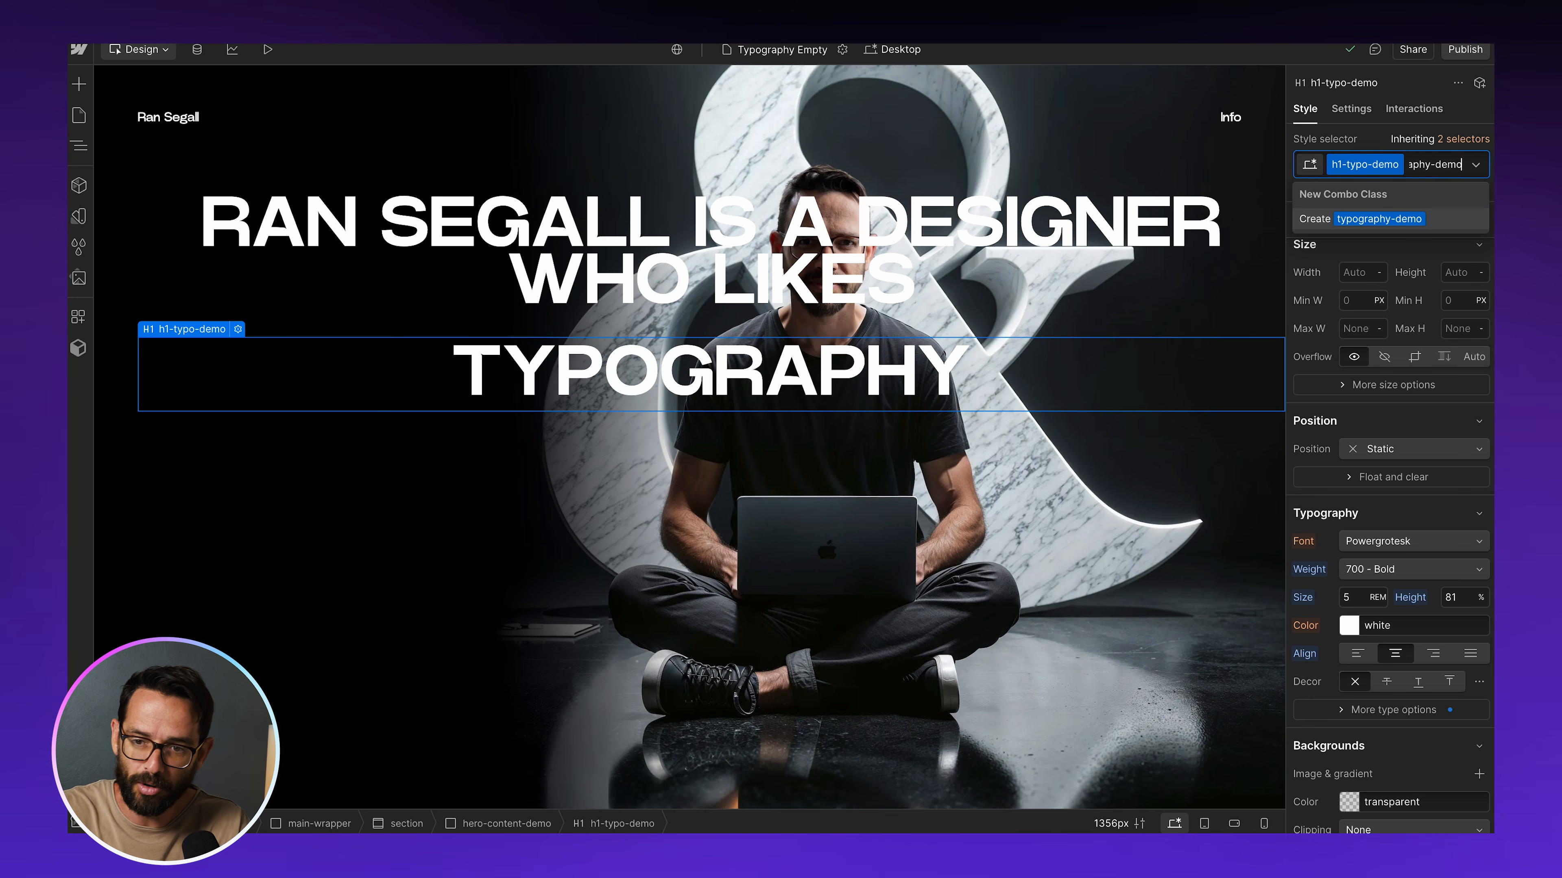
pyautogui.press('Return')
pyautogui.click(1351, 621)
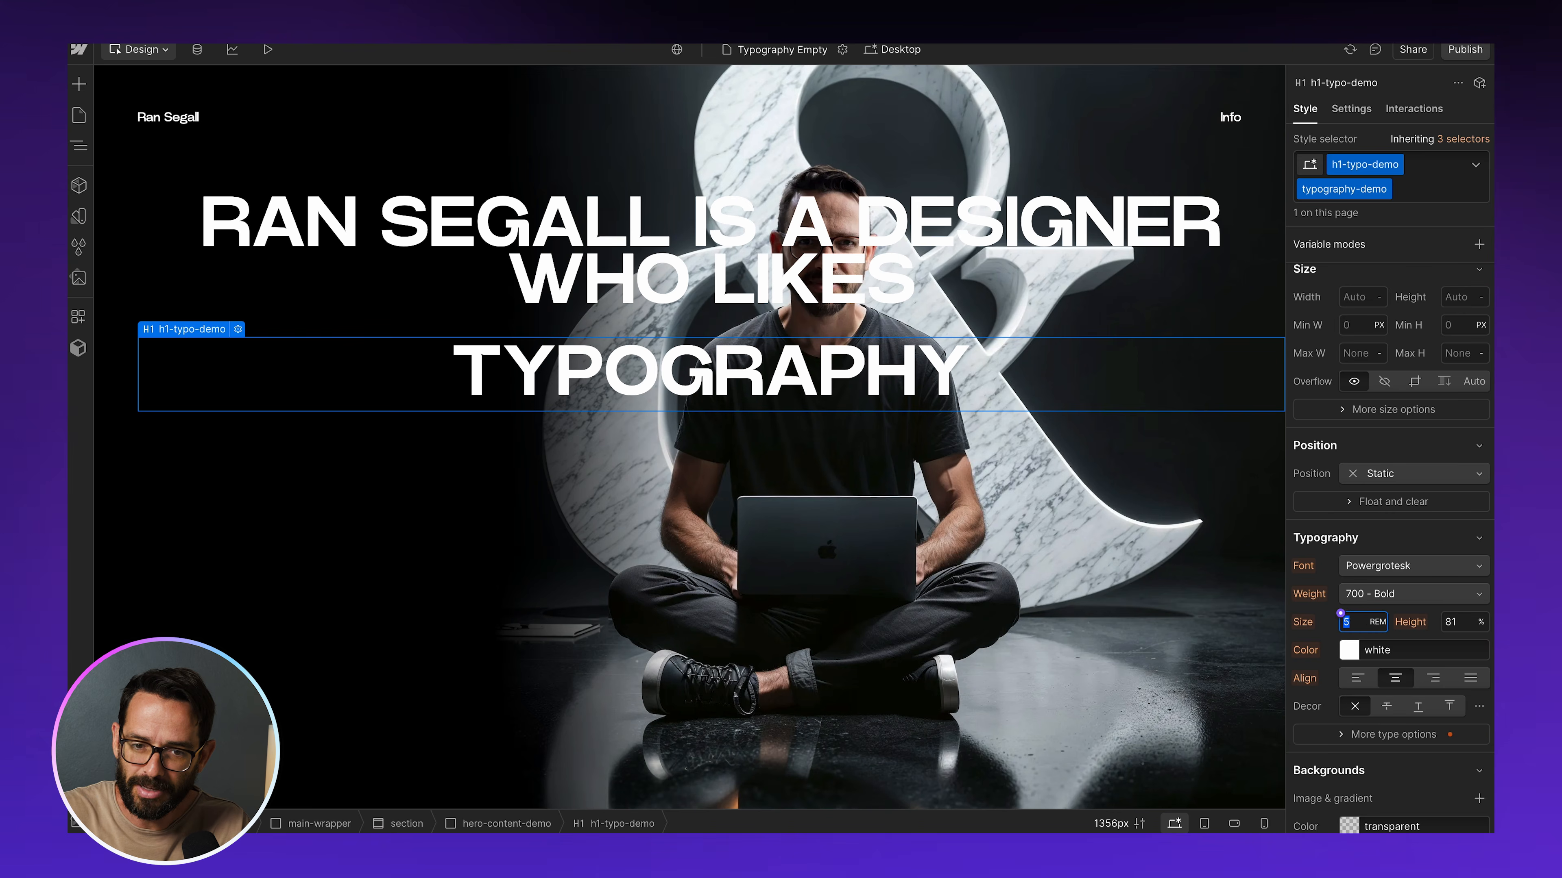
pyautogui.write('10')
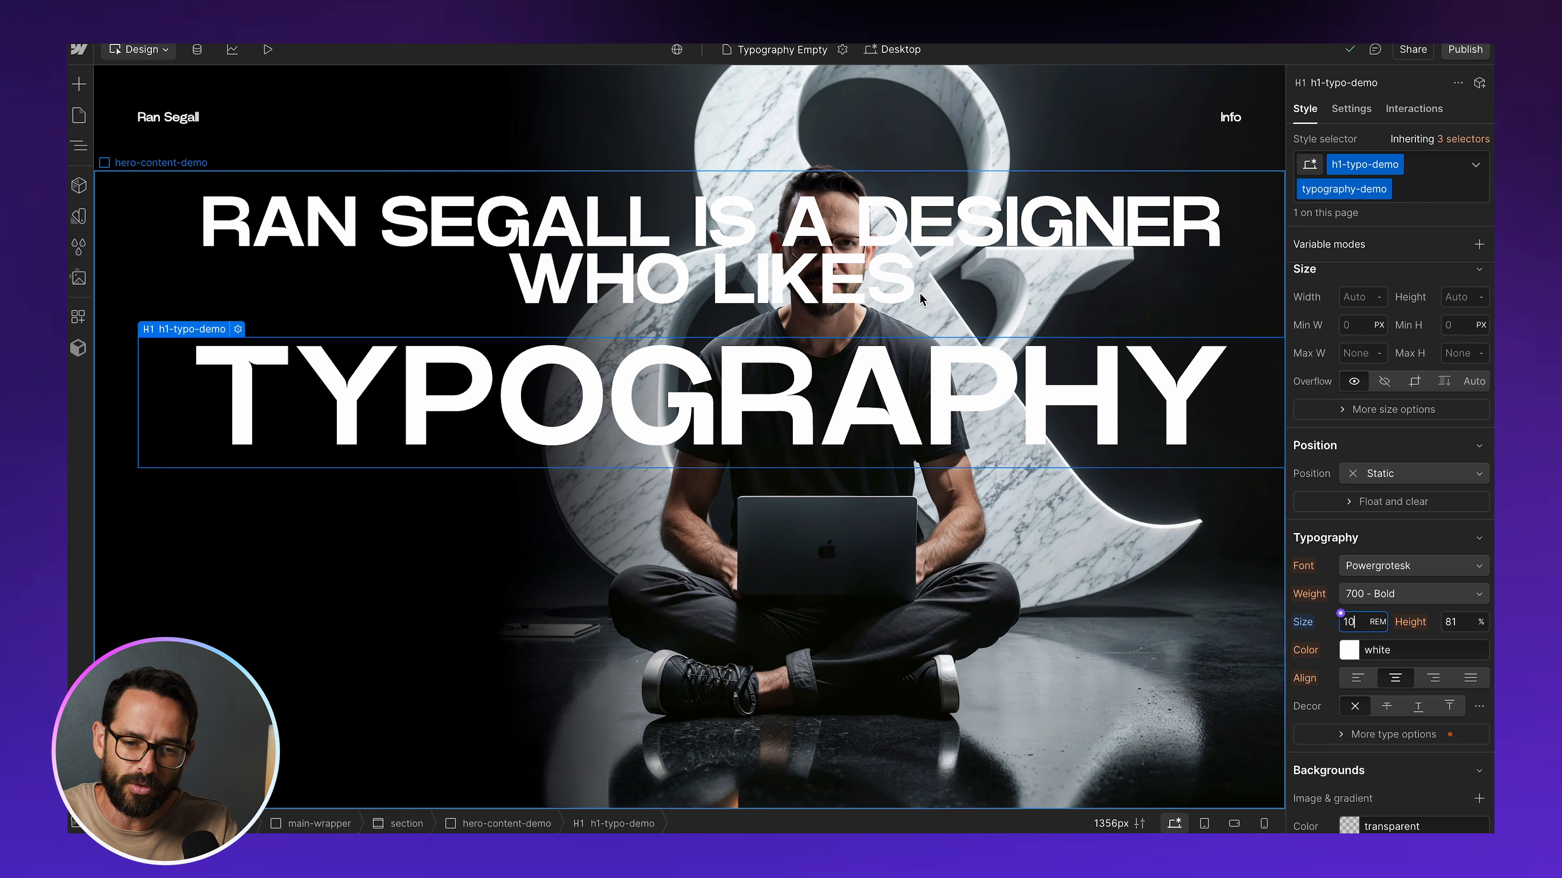
pyautogui.click(825, 264)
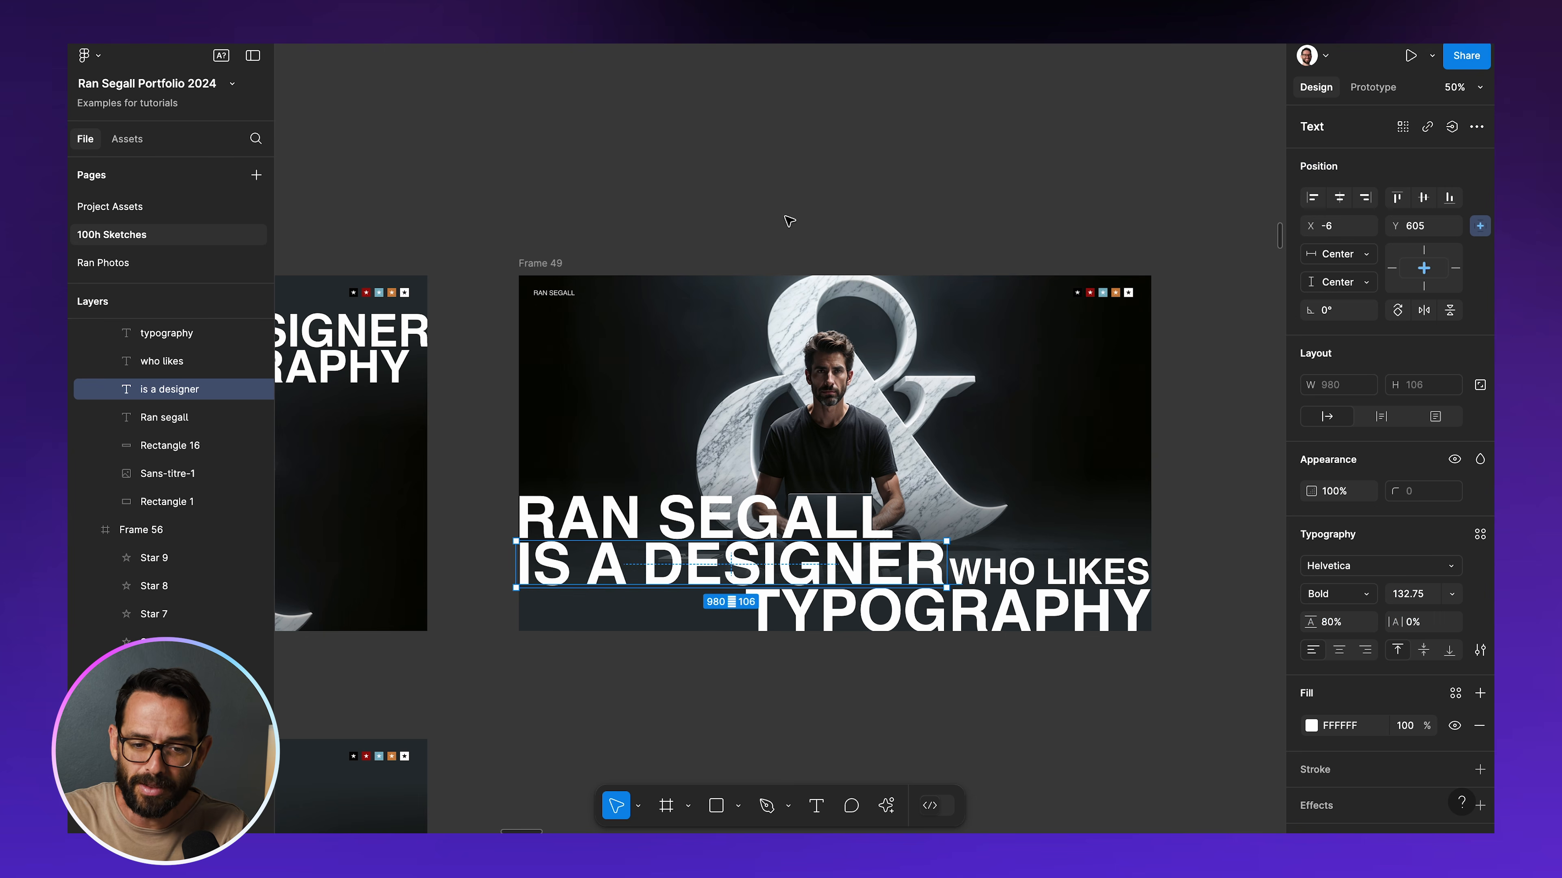
# Switch to Figma and examine the four separate text layers of Frame 49's headline one by one
pyautogui.click(802, 510)
pyautogui.click(803, 557)
pyautogui.click(1000, 575)
pyautogui.click(999, 615)
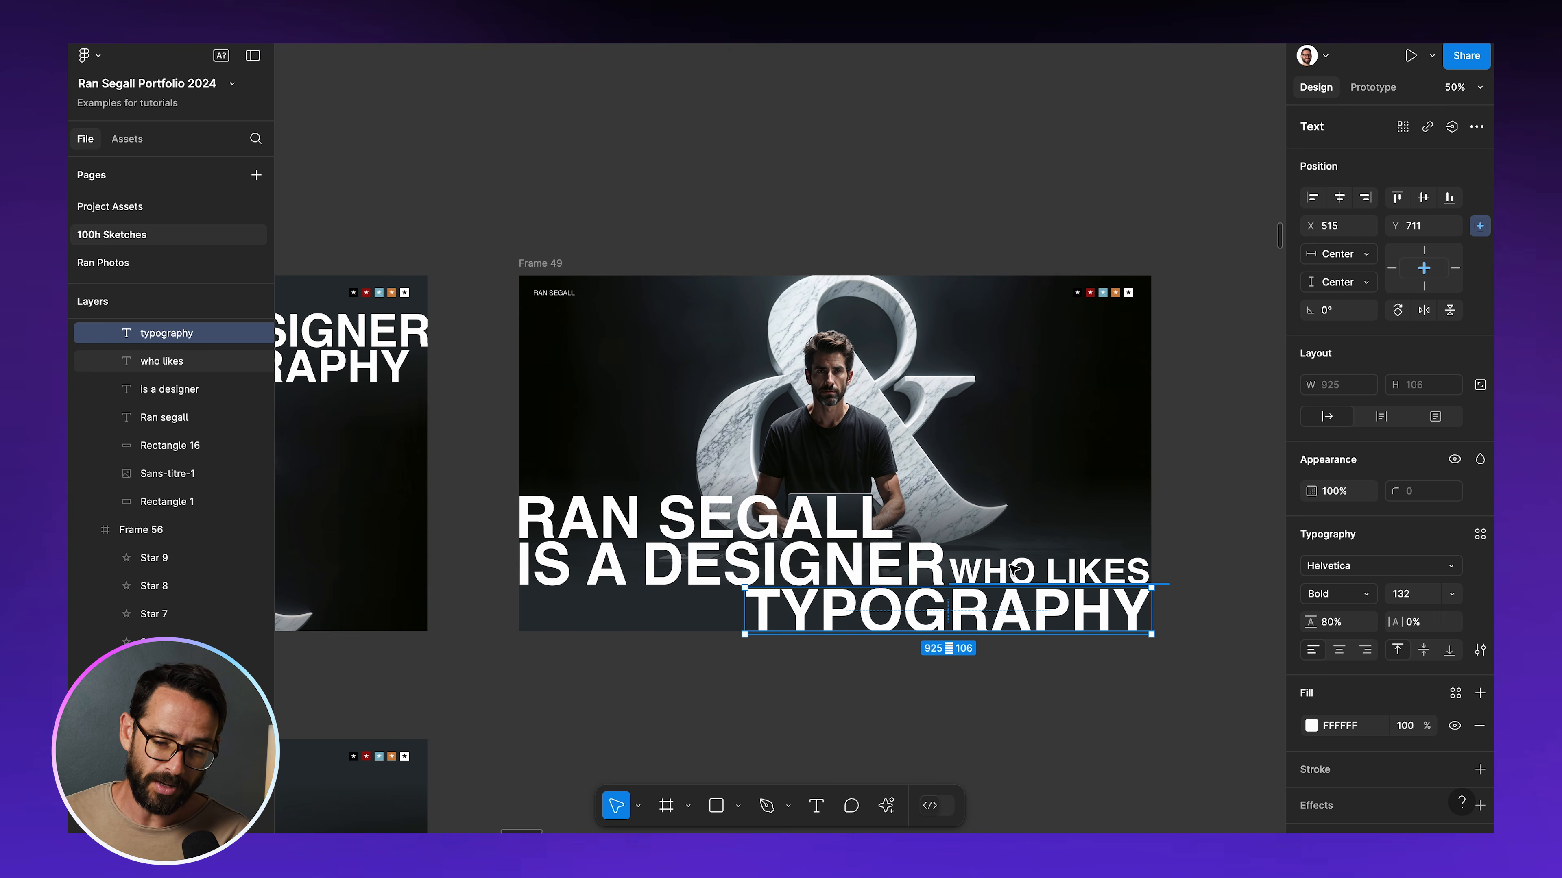
pyautogui.click(892, 216)
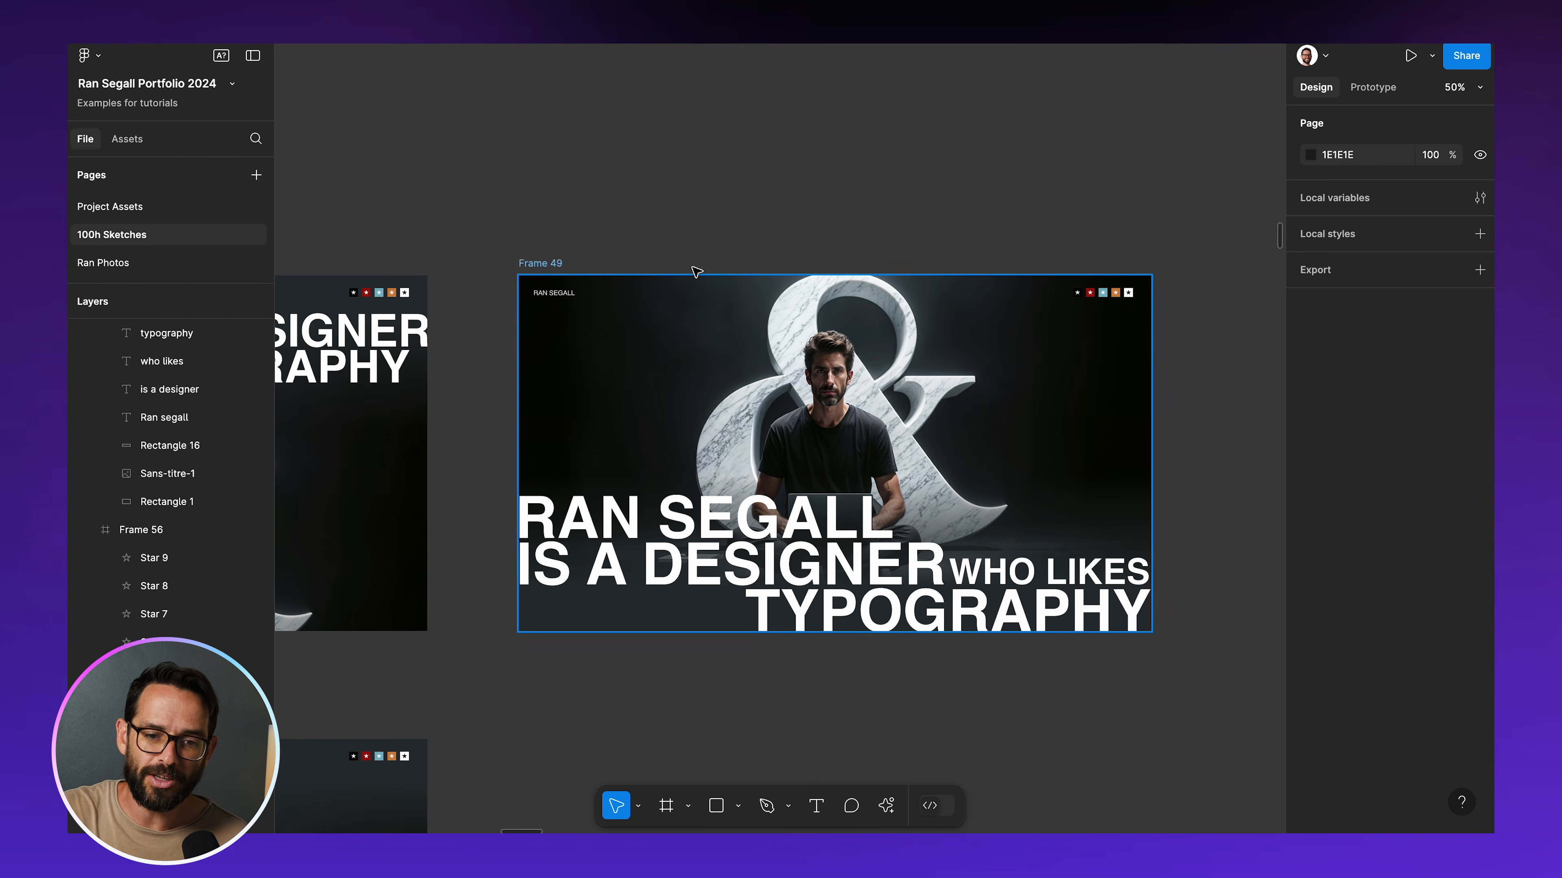
# Compare Frame 56 and its oversized TYPOGRAPHY with the layouts of Frames 48 and 49
pyautogui.scroll(-6, 696, 271)
pyautogui.hscroll(-9, 696, 271)
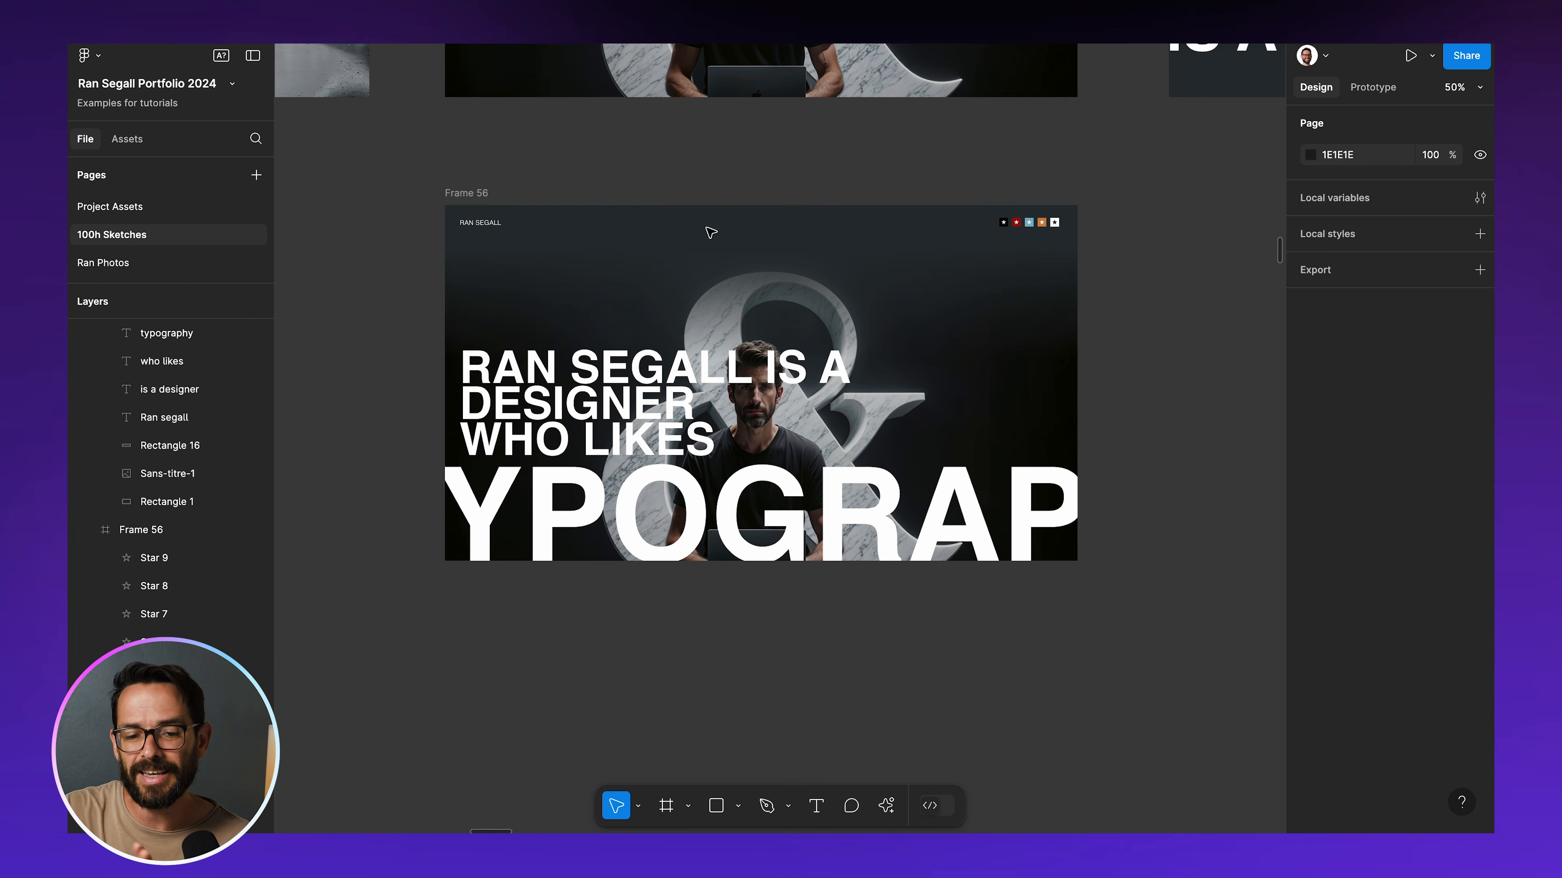
pyautogui.scroll(4, 710, 232)
pyautogui.hscroll(3, 710, 233)
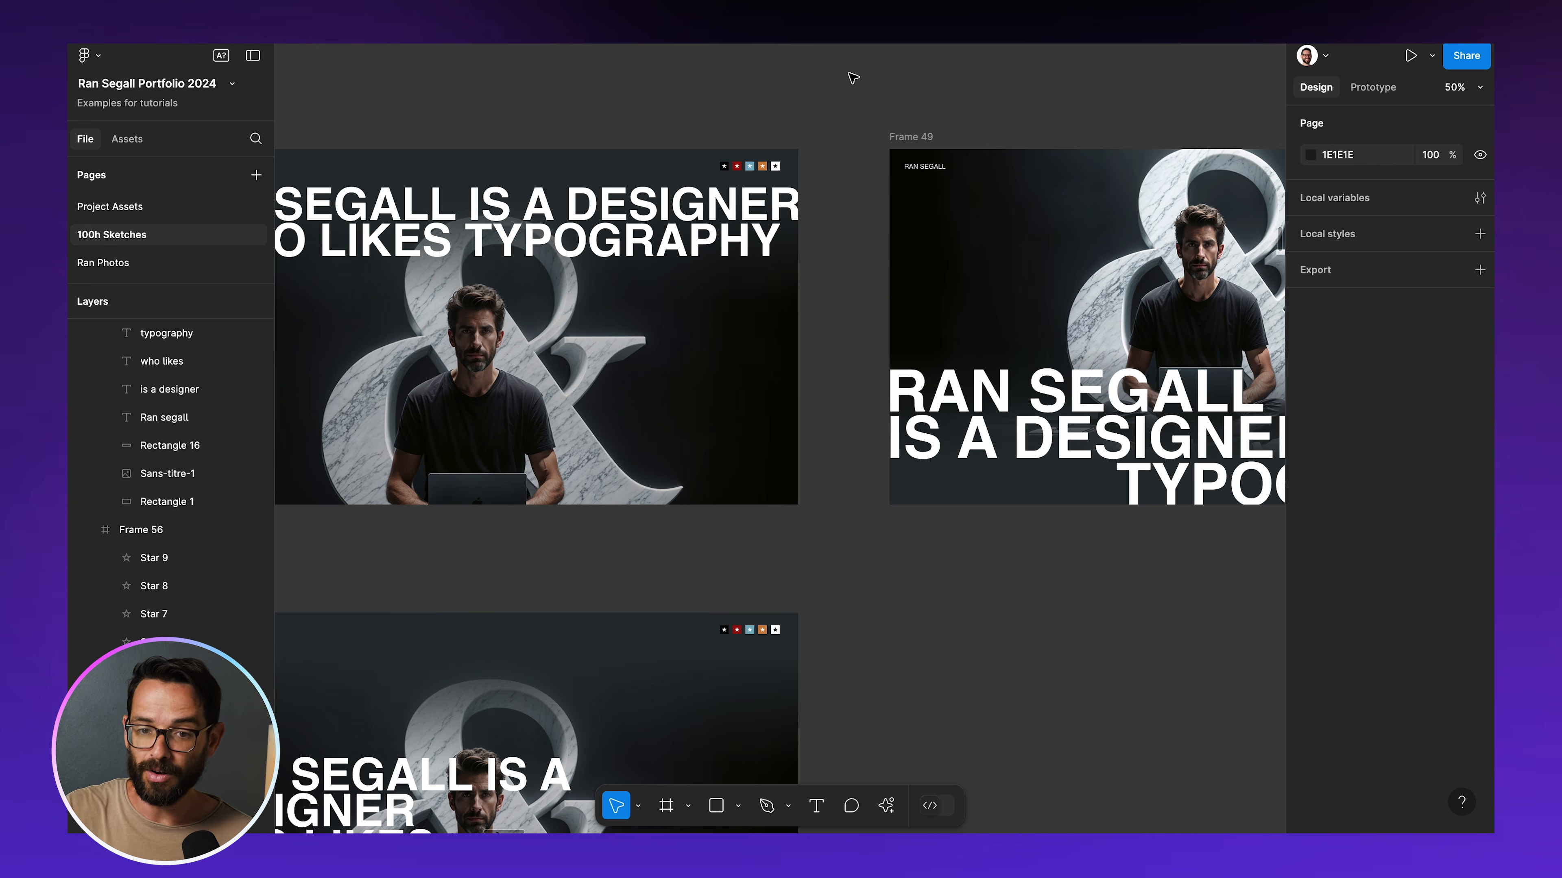
# Review the other hero sketches on the canvas, examining the font and letter-spacing variations of the PUNK and PIANO designs
pyautogui.press('super+minus')
pyautogui.press('super+minus')
pyautogui.scroll(-12, 858, 87)
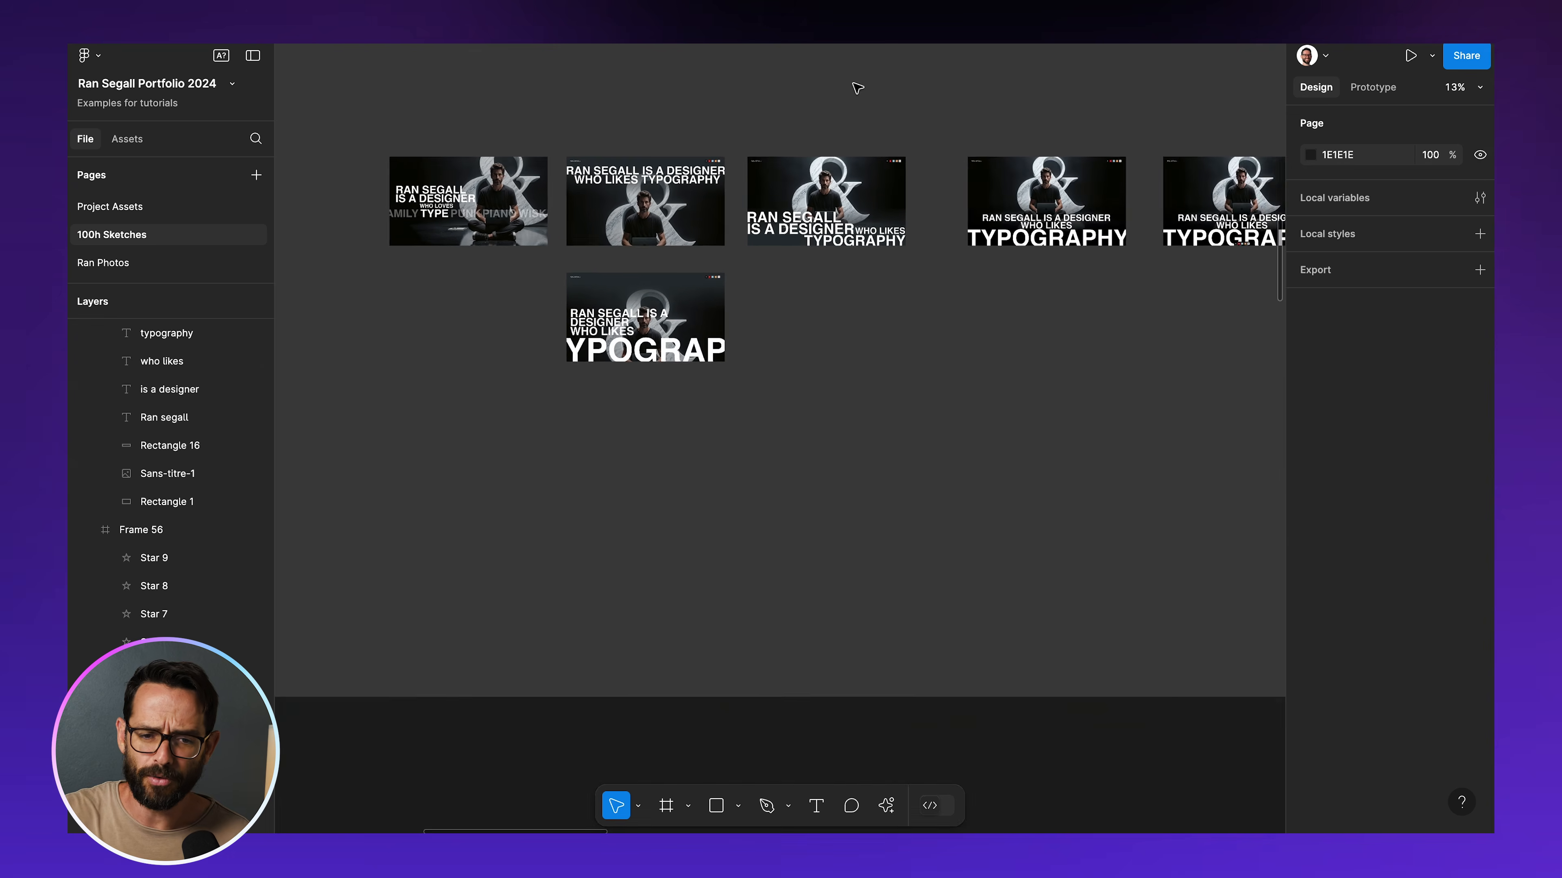
pyautogui.hscroll(10, 858, 88)
pyautogui.scroll(-5, 858, 88)
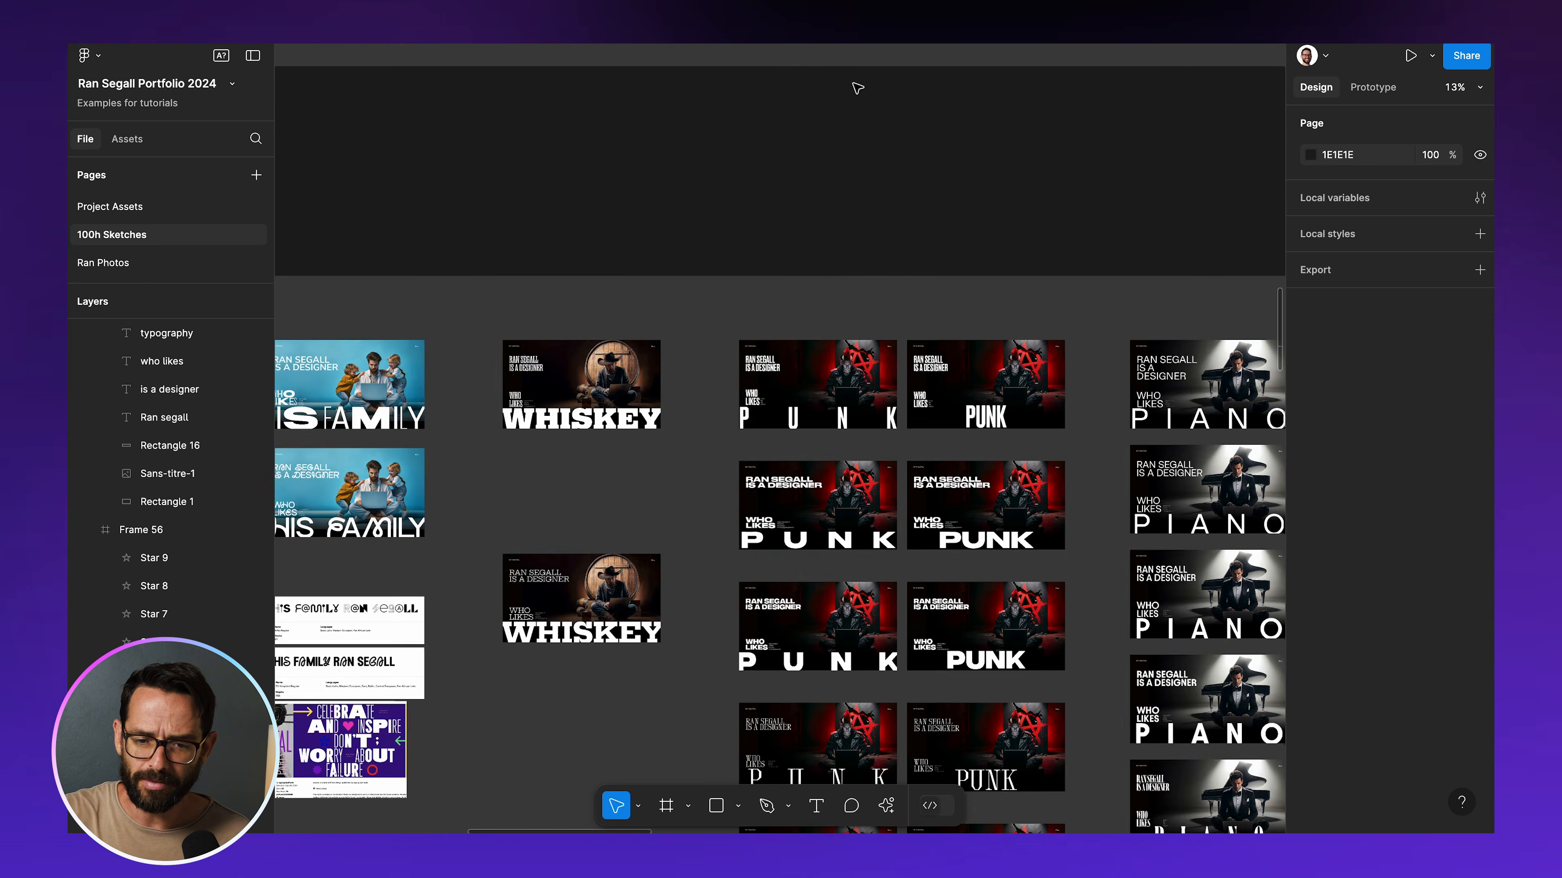
pyautogui.scroll(-2, 858, 88)
pyautogui.press('super+equal')
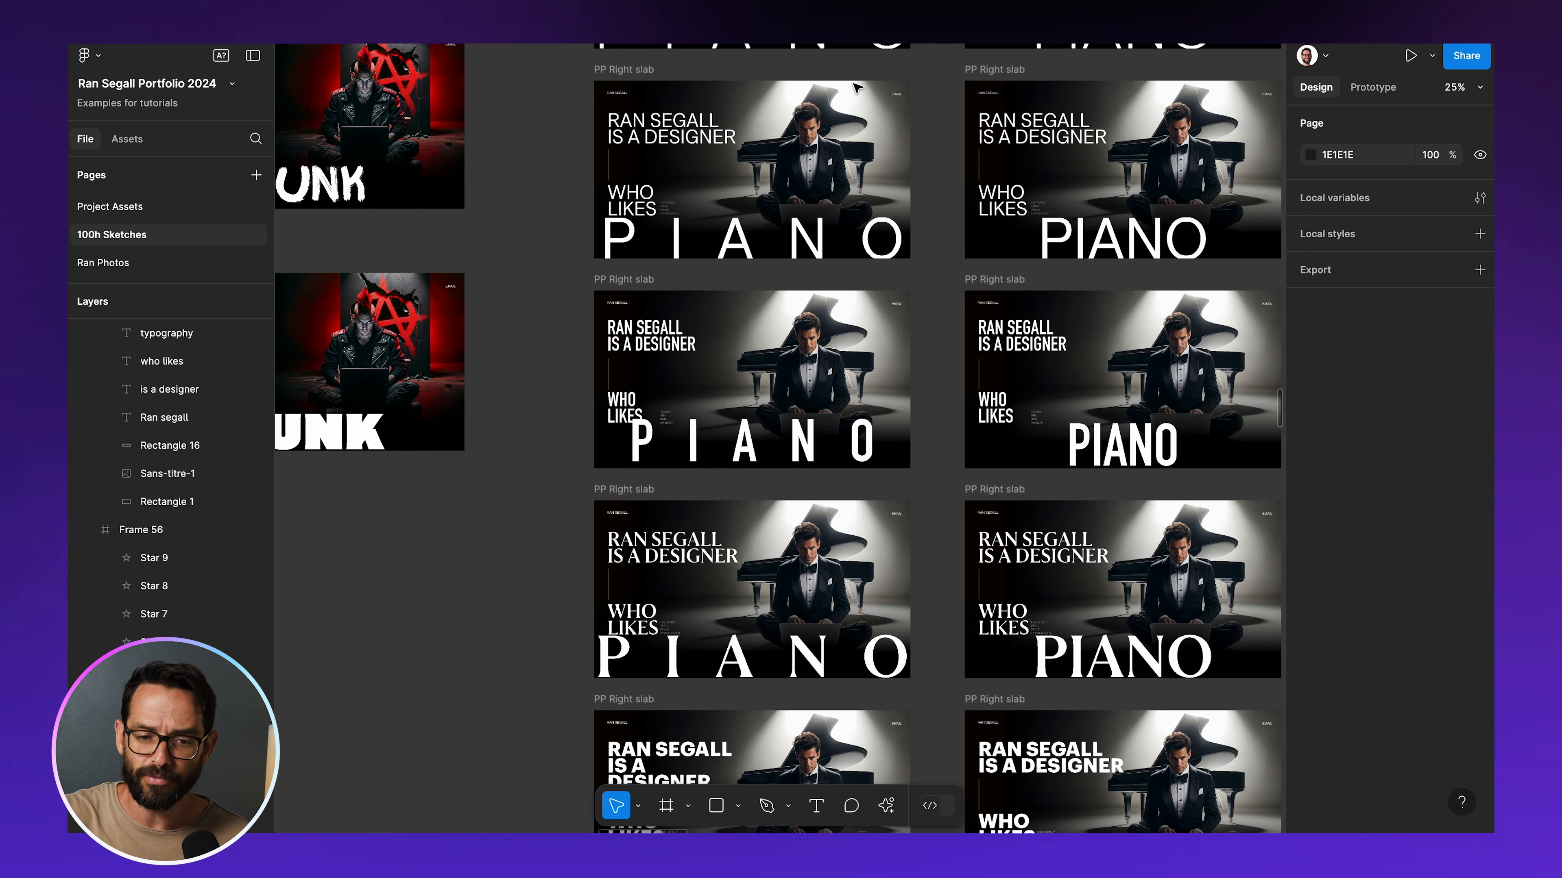
pyautogui.scroll(-5, 858, 88)
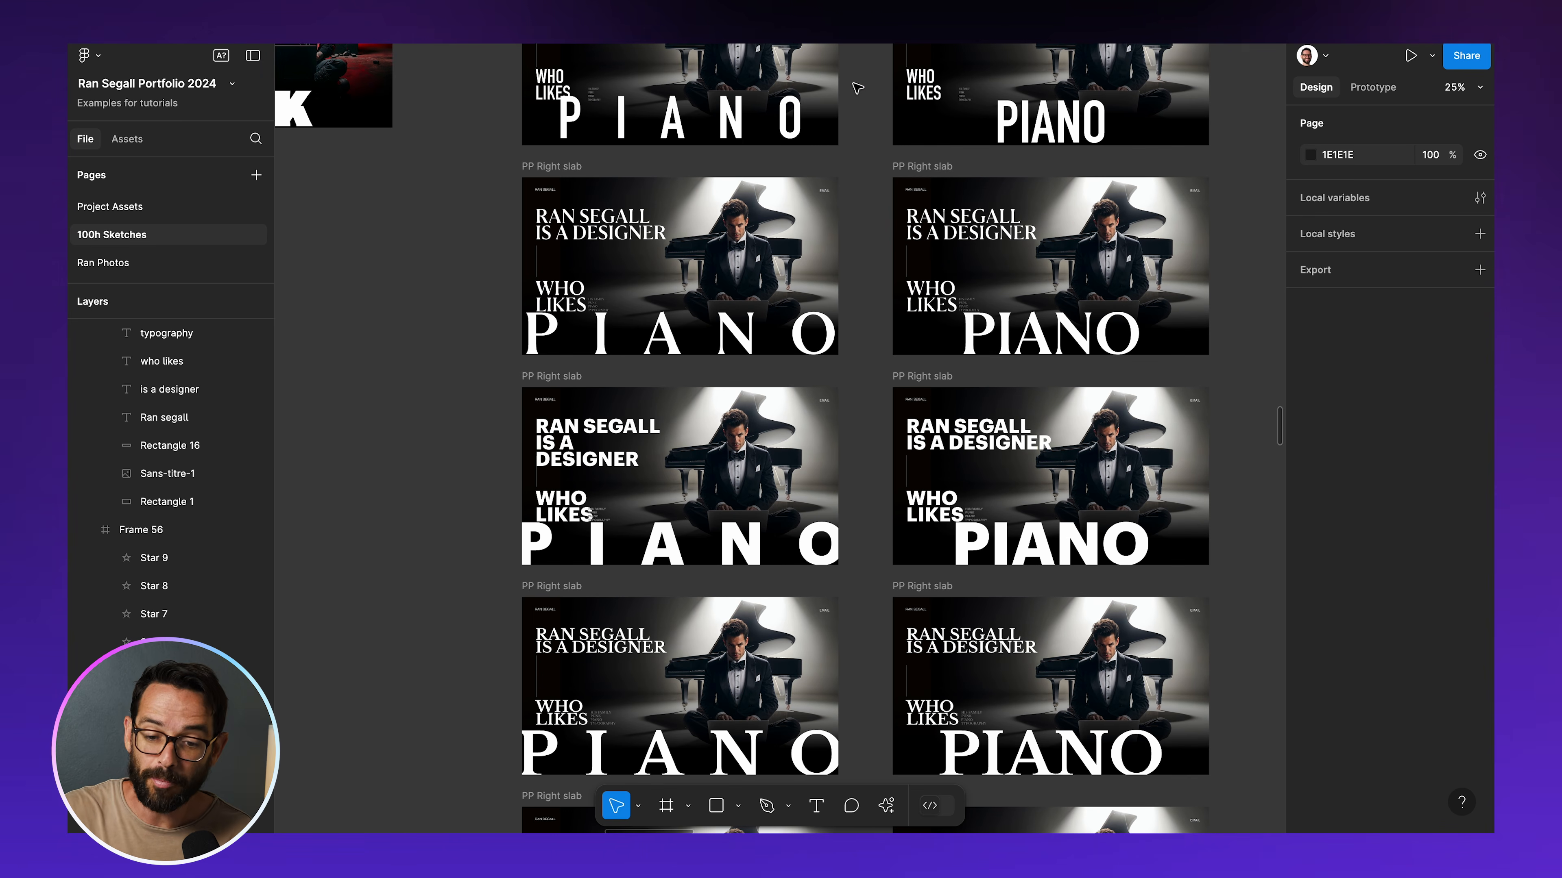
pyautogui.scroll(-3, 858, 88)
pyautogui.hscroll(2, 857, 88)
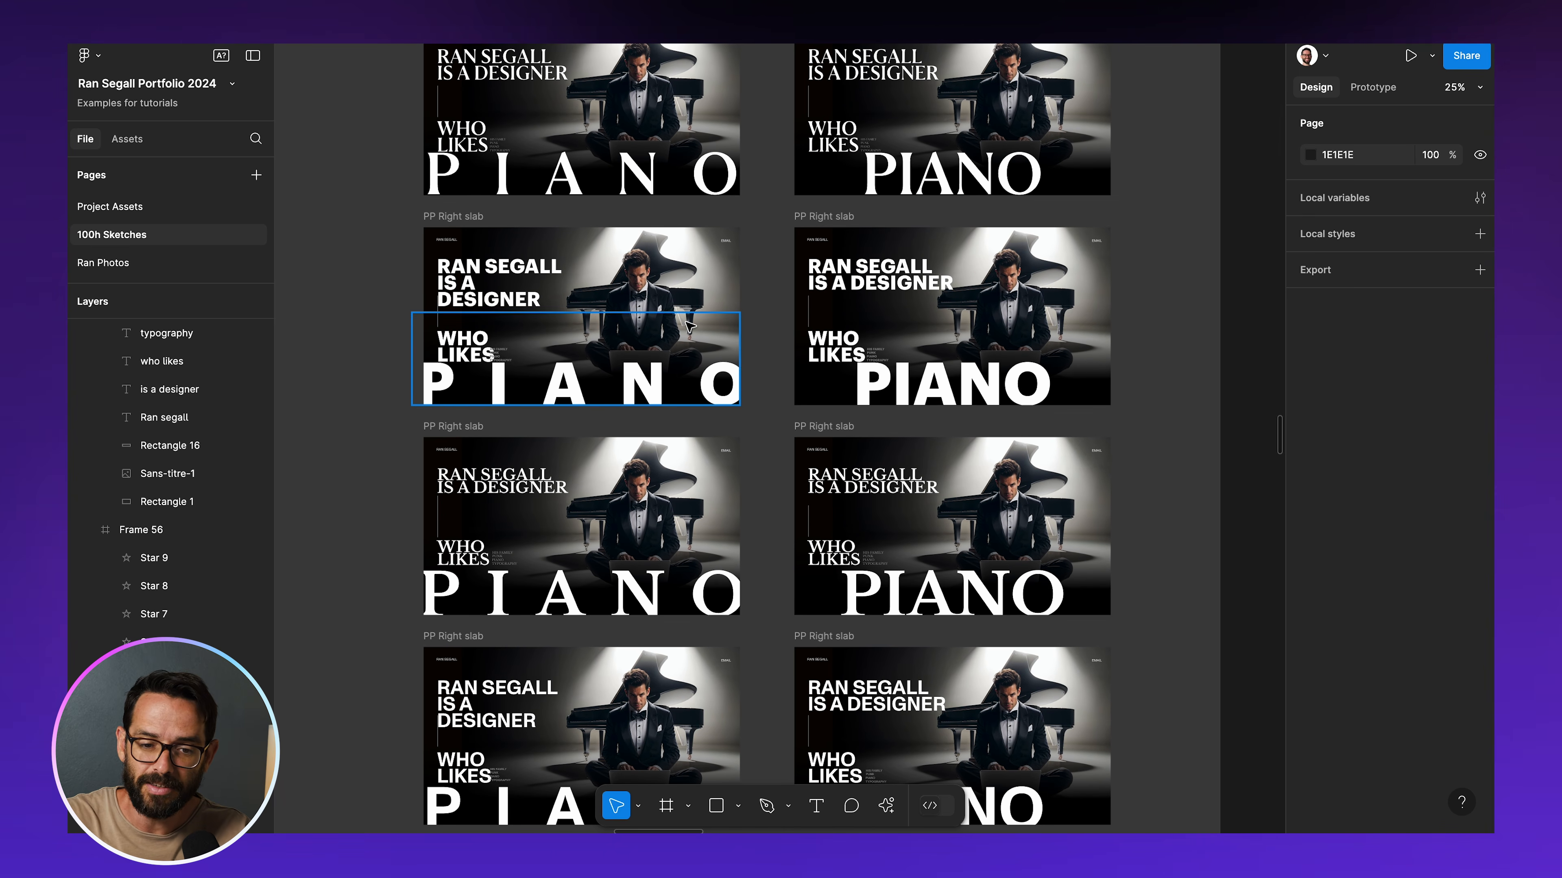
# Inspect the PIANO hero sketches and open the font picker for the large PIANO text without changing its font
pyautogui.scroll(-1, 689, 326)
pyautogui.press('super+equal')
pyautogui.hscroll(3, 690, 327)
pyautogui.scroll(2, 690, 326)
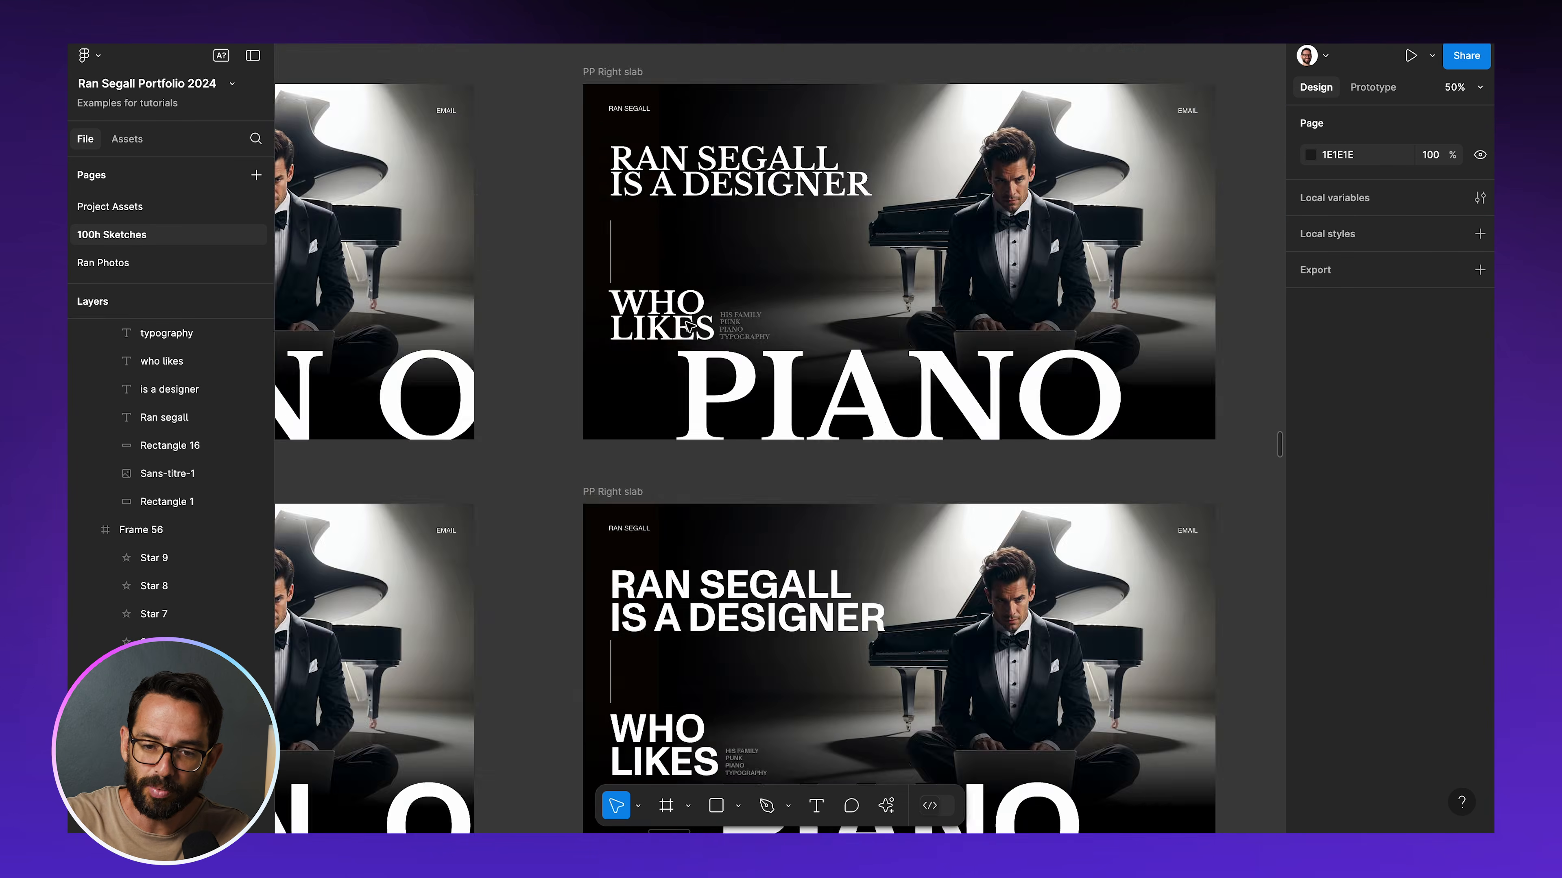
pyautogui.scroll(-2, 690, 326)
pyautogui.click(690, 326)
pyautogui.click(1348, 566)
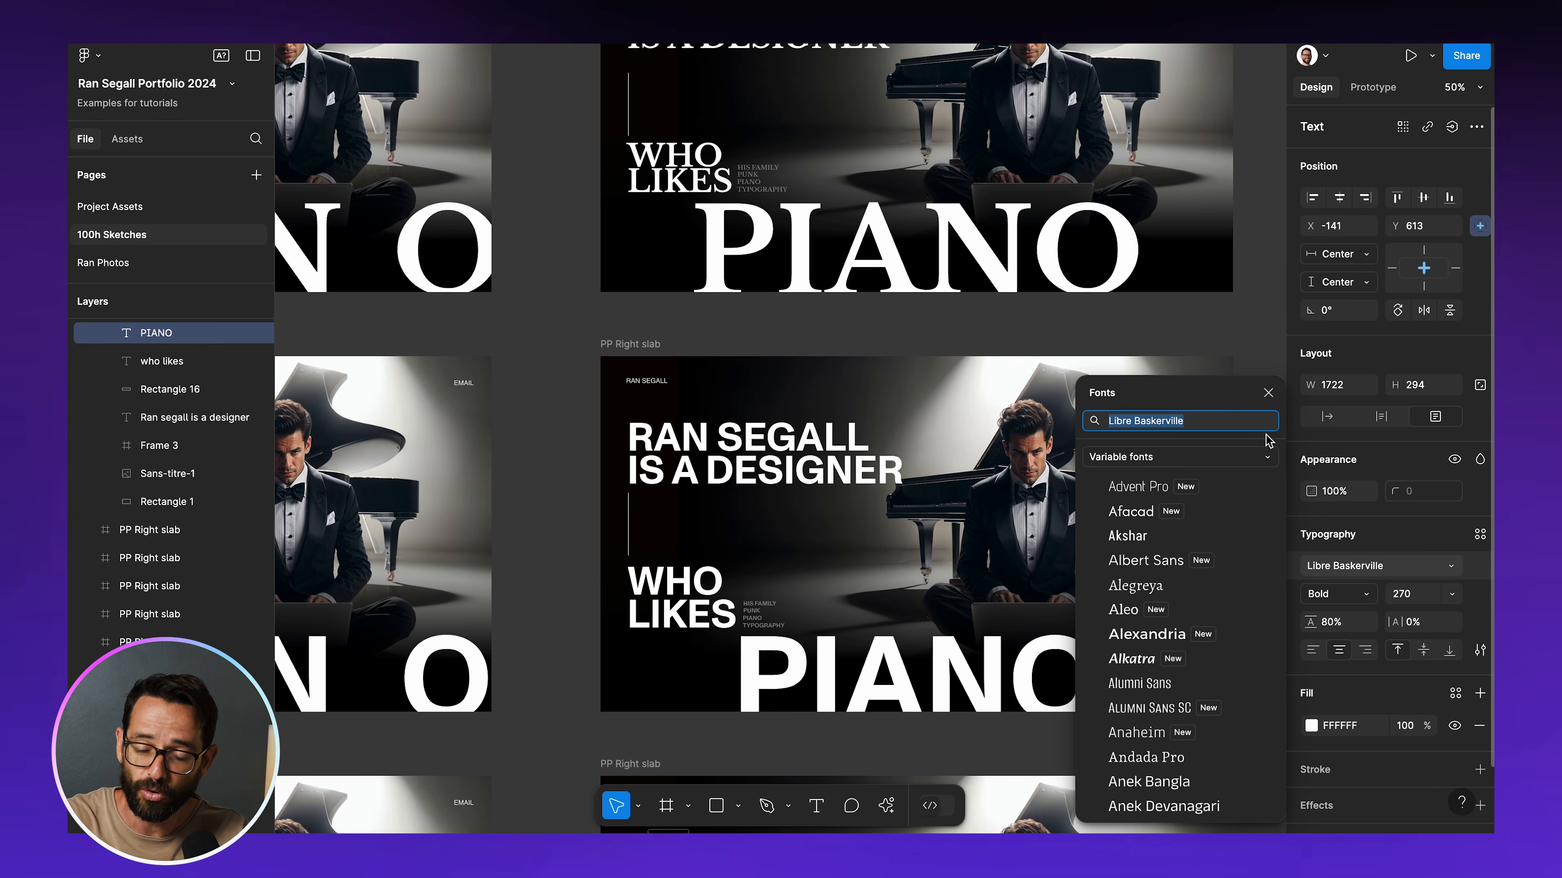
pyautogui.click(1266, 394)
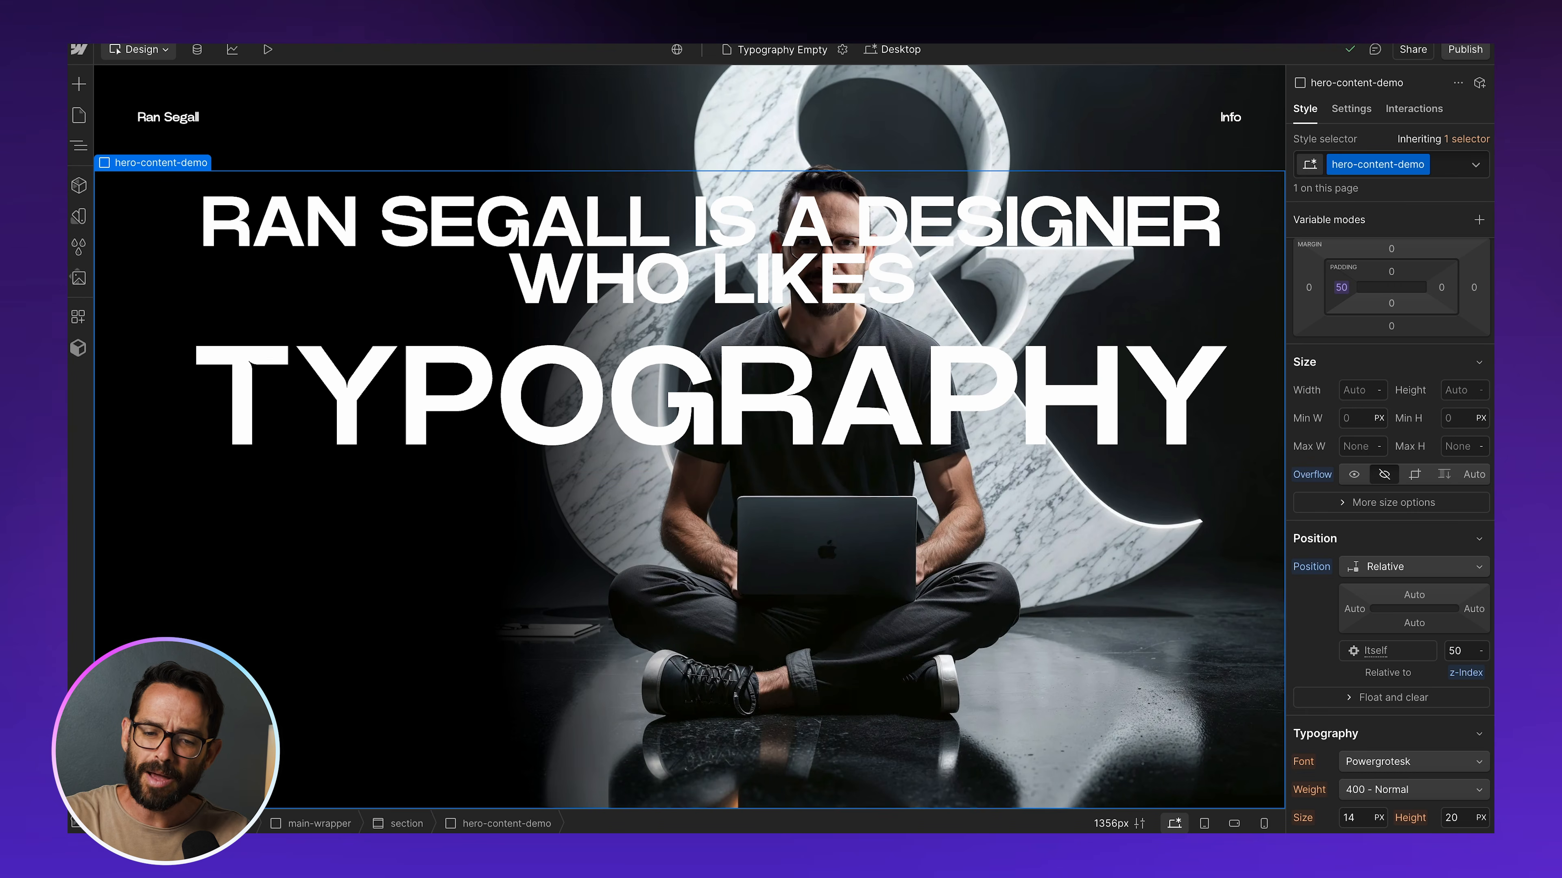
# Switch to Webflow, open the font list for the TYPOGRAPHY heading and go to the site's settings for adding fonts
pyautogui.click(673, 410)
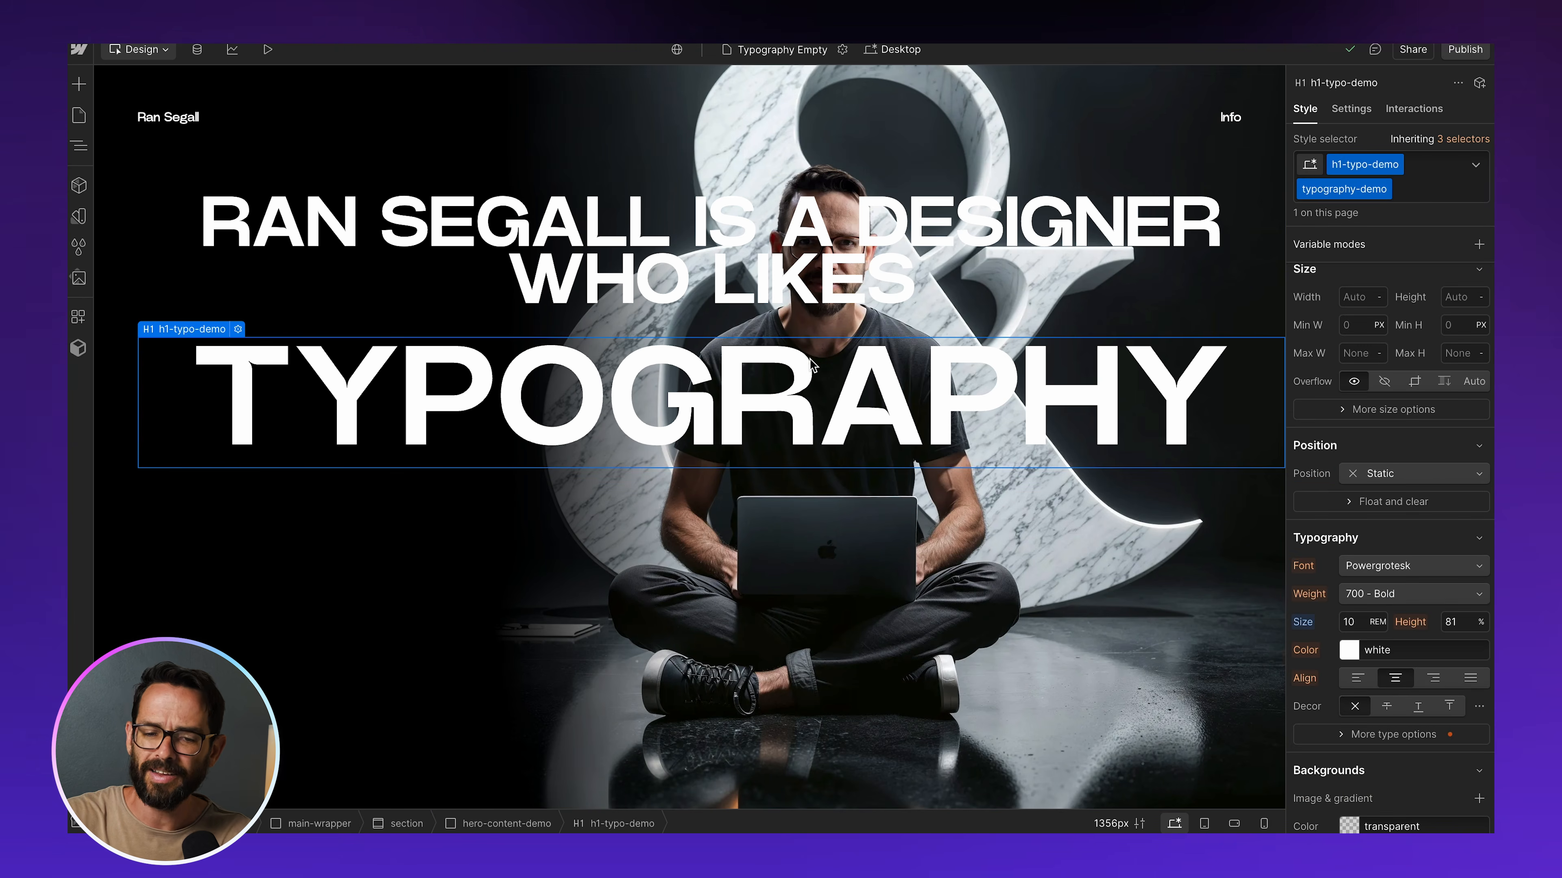
pyautogui.click(1405, 566)
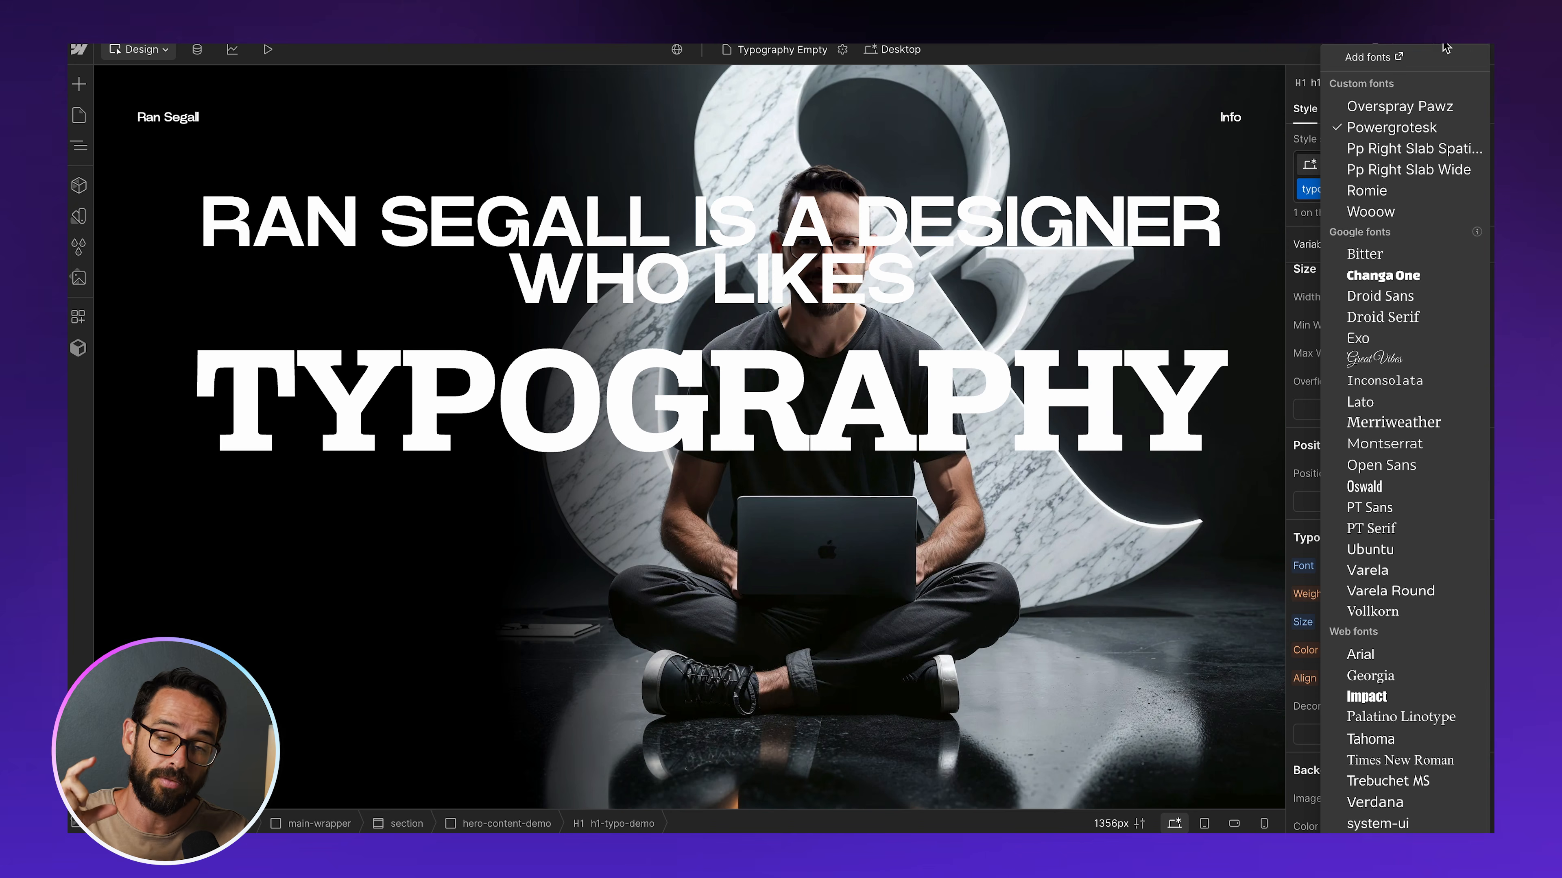
pyautogui.click(1359, 57)
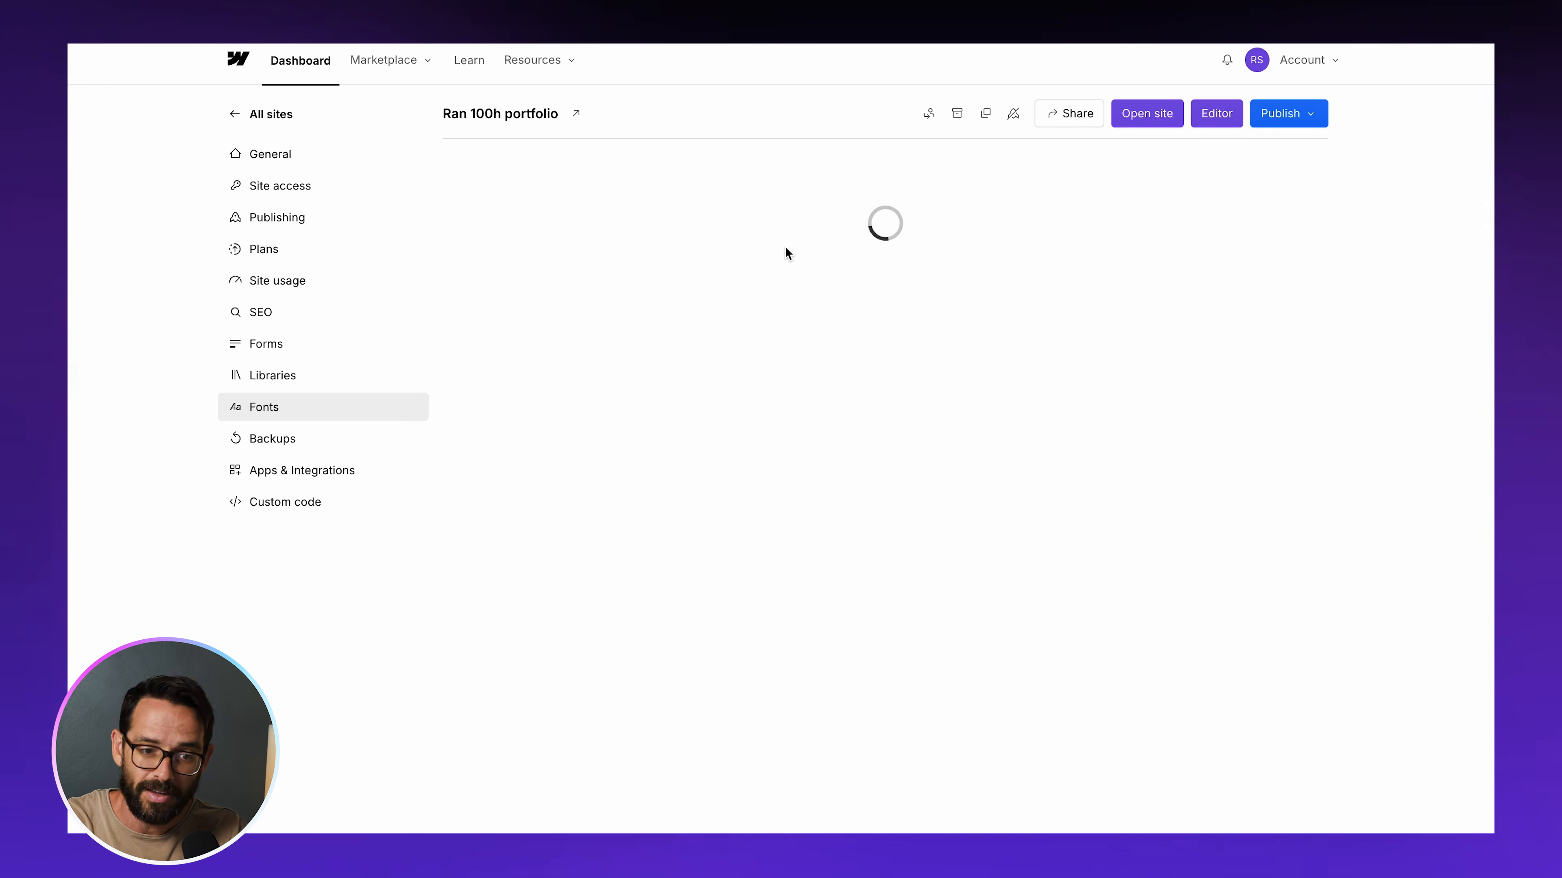
# Review the installed custom fonts, open the file chooser for uploading a custom font and cancel it
pyautogui.scroll(-10, 642, 444)
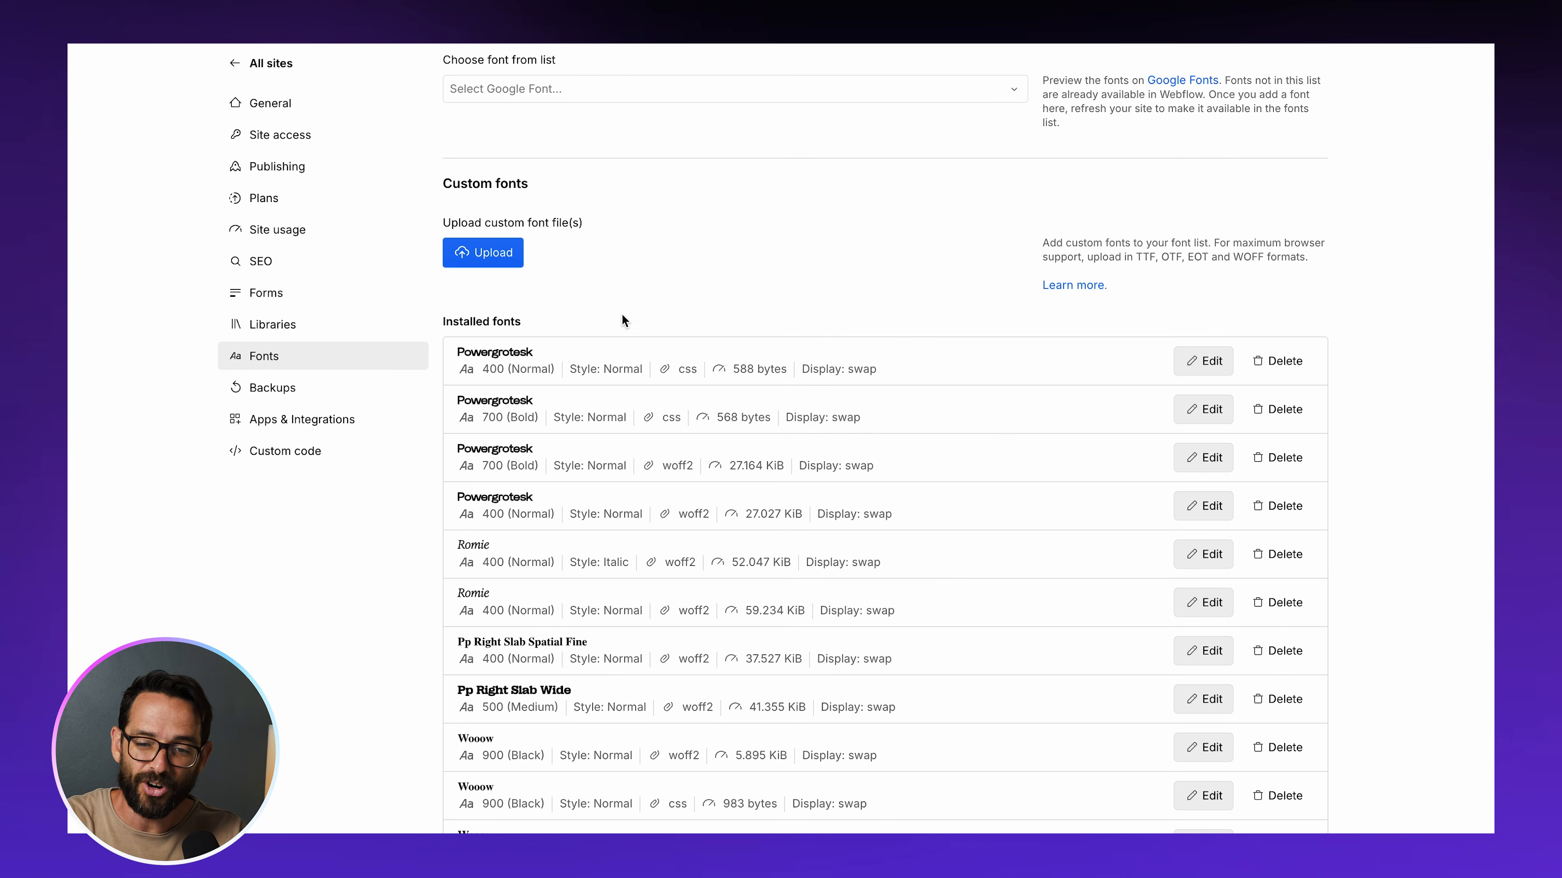
pyautogui.scroll(-10, 642, 301)
pyautogui.scroll(20, 642, 301)
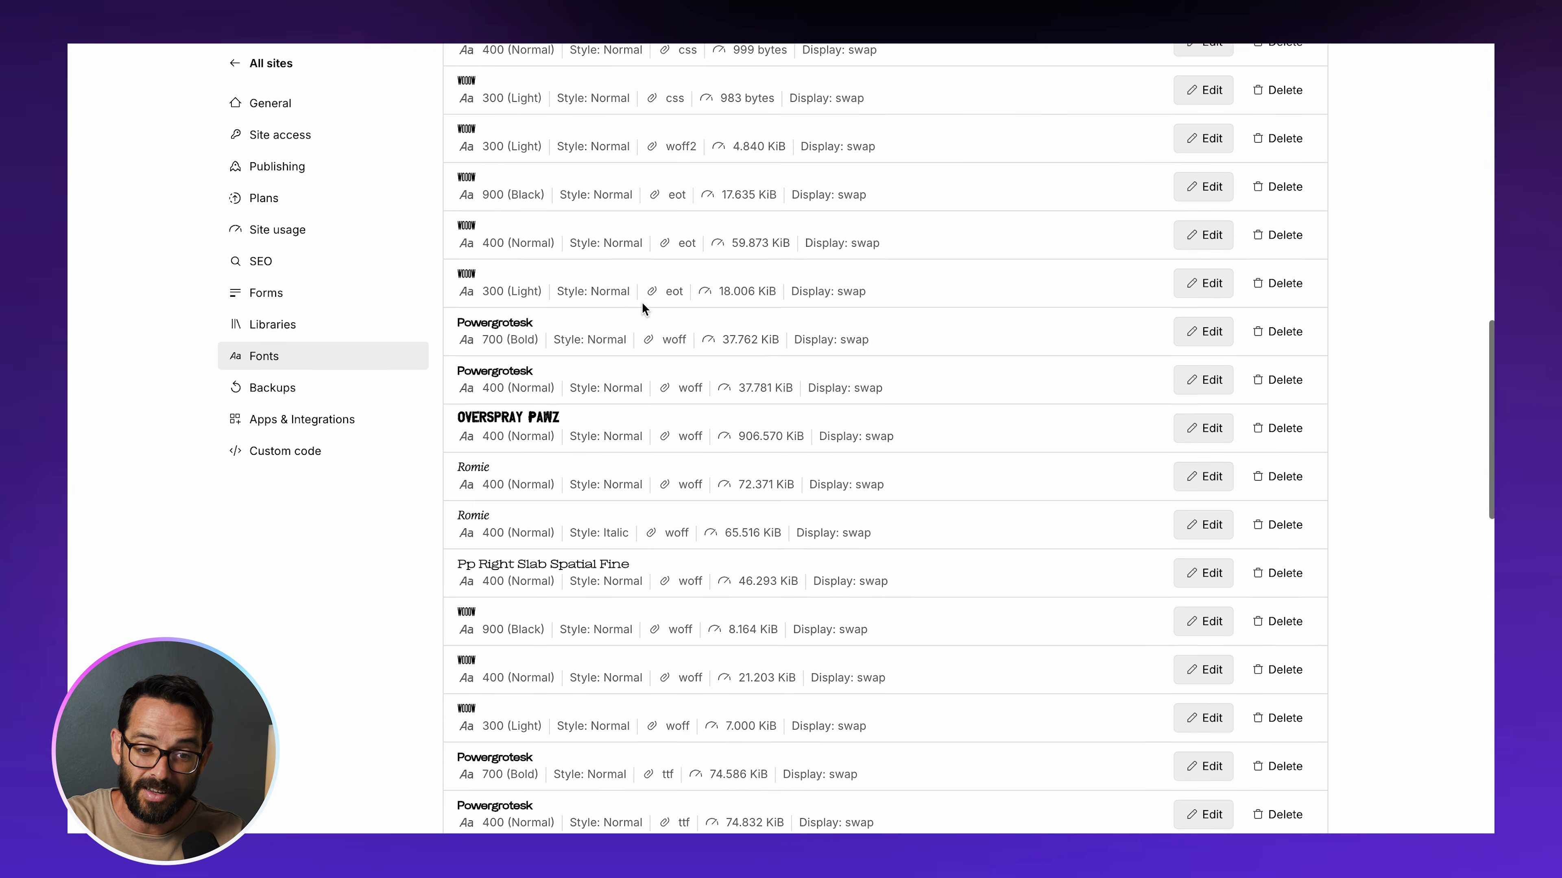
pyautogui.click(501, 533)
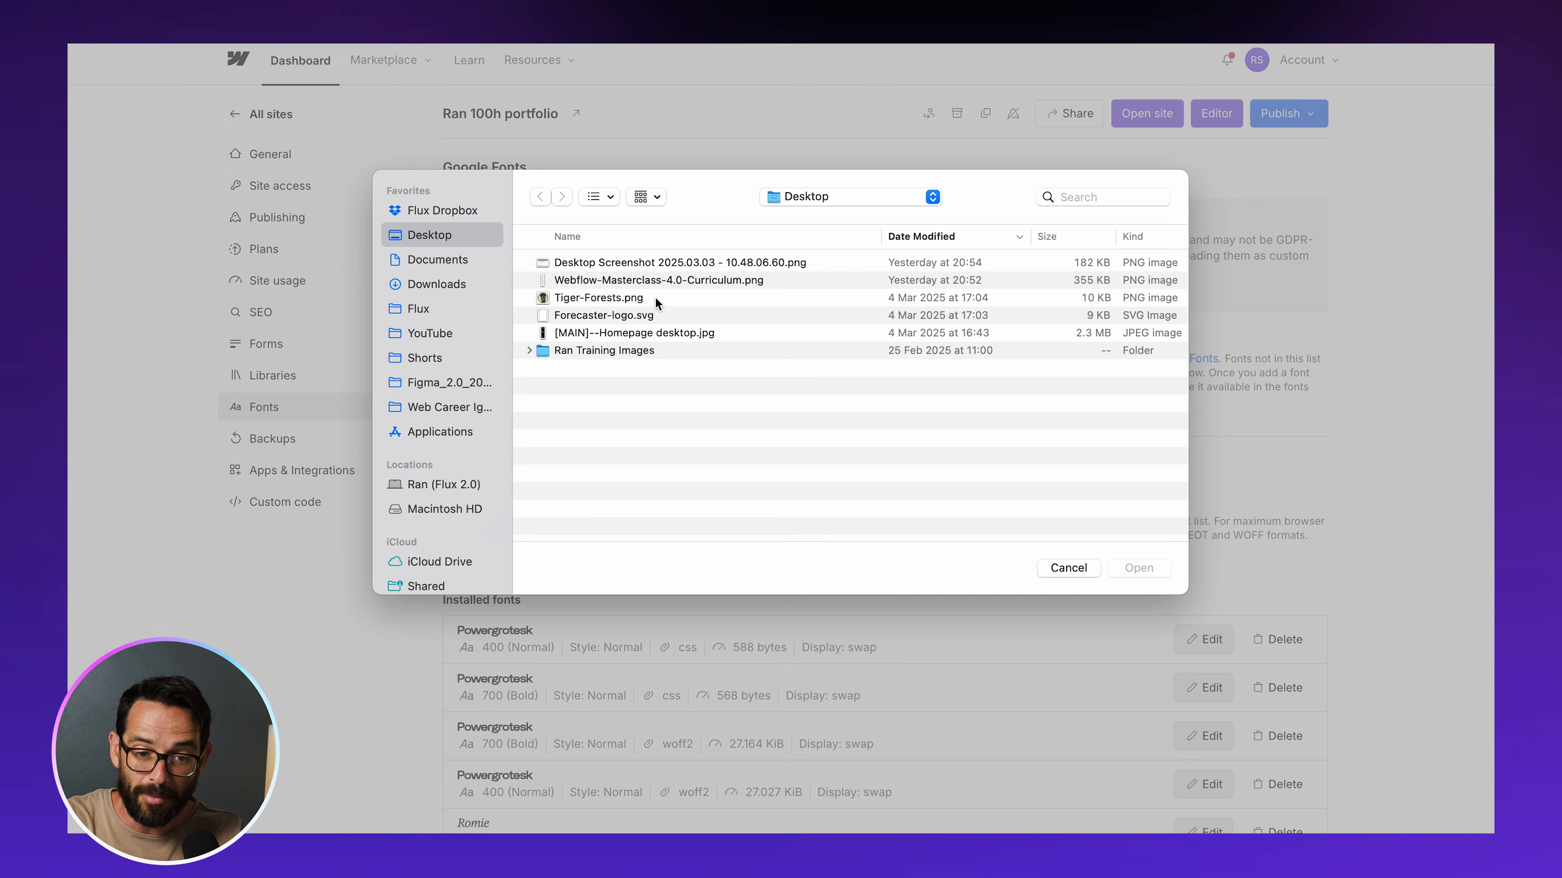
pyautogui.click(1068, 568)
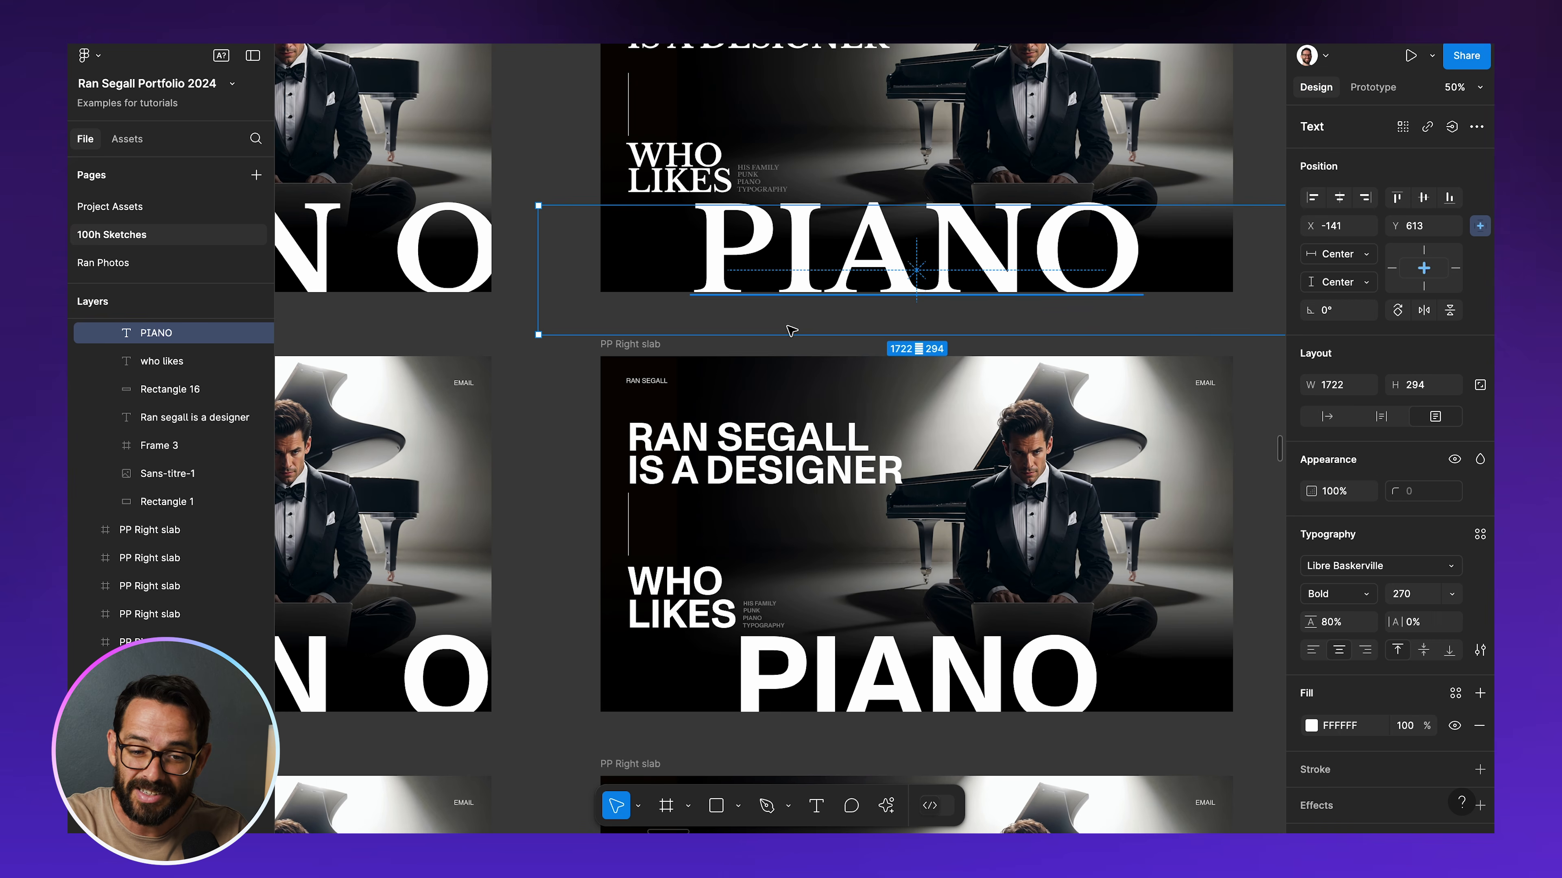
# Switch to Figma and compare the font variations across the grids of PIANO and PUNK hero sketches
pyautogui.scroll(-5, 799, 326)
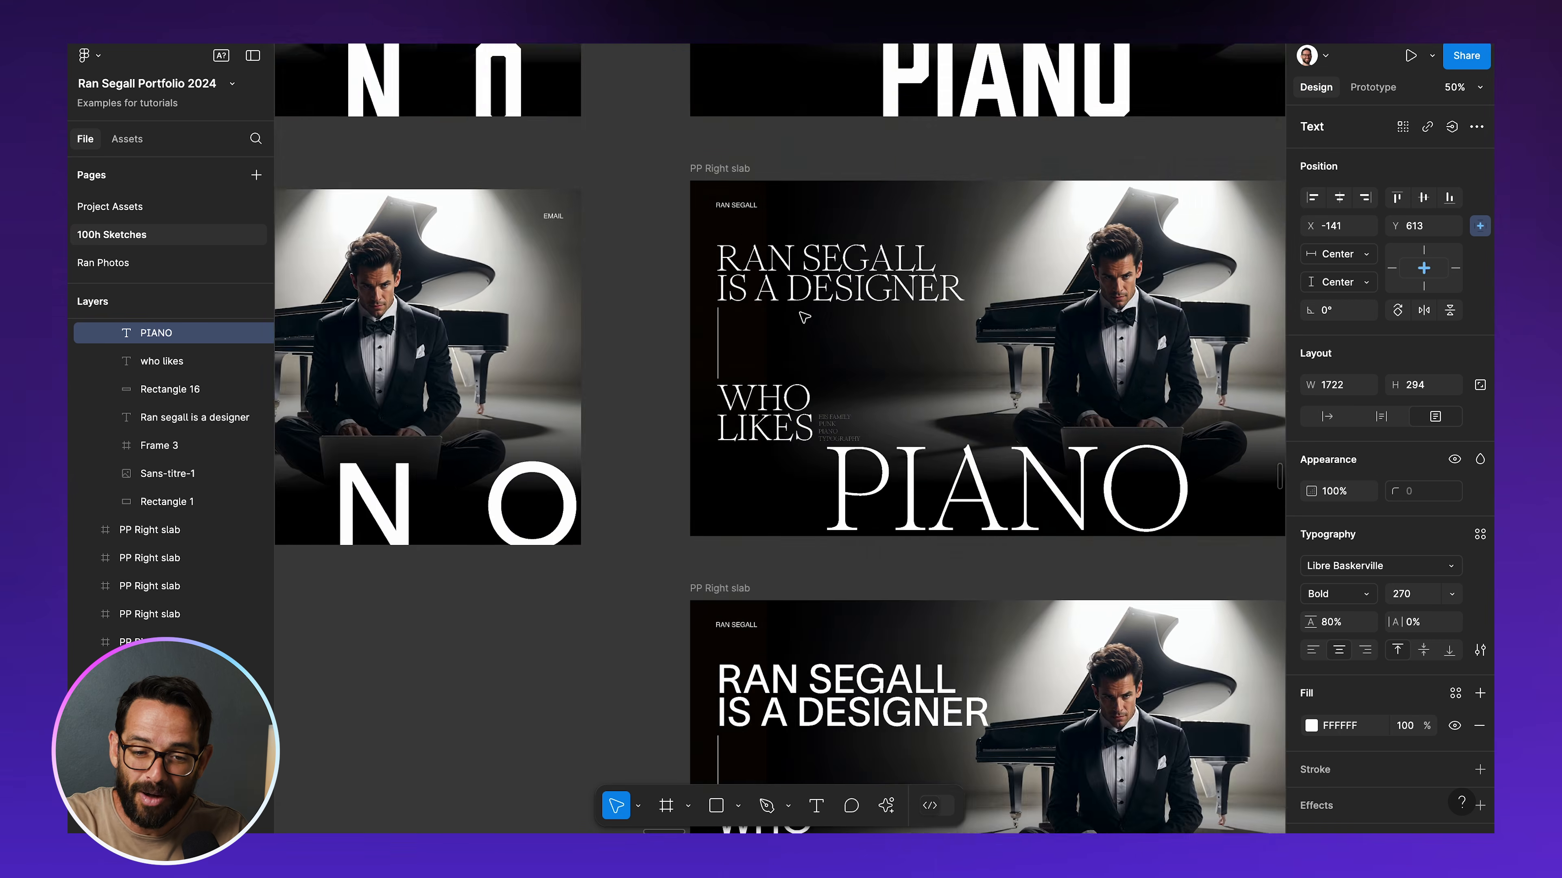
pyautogui.scroll(-15, 805, 317)
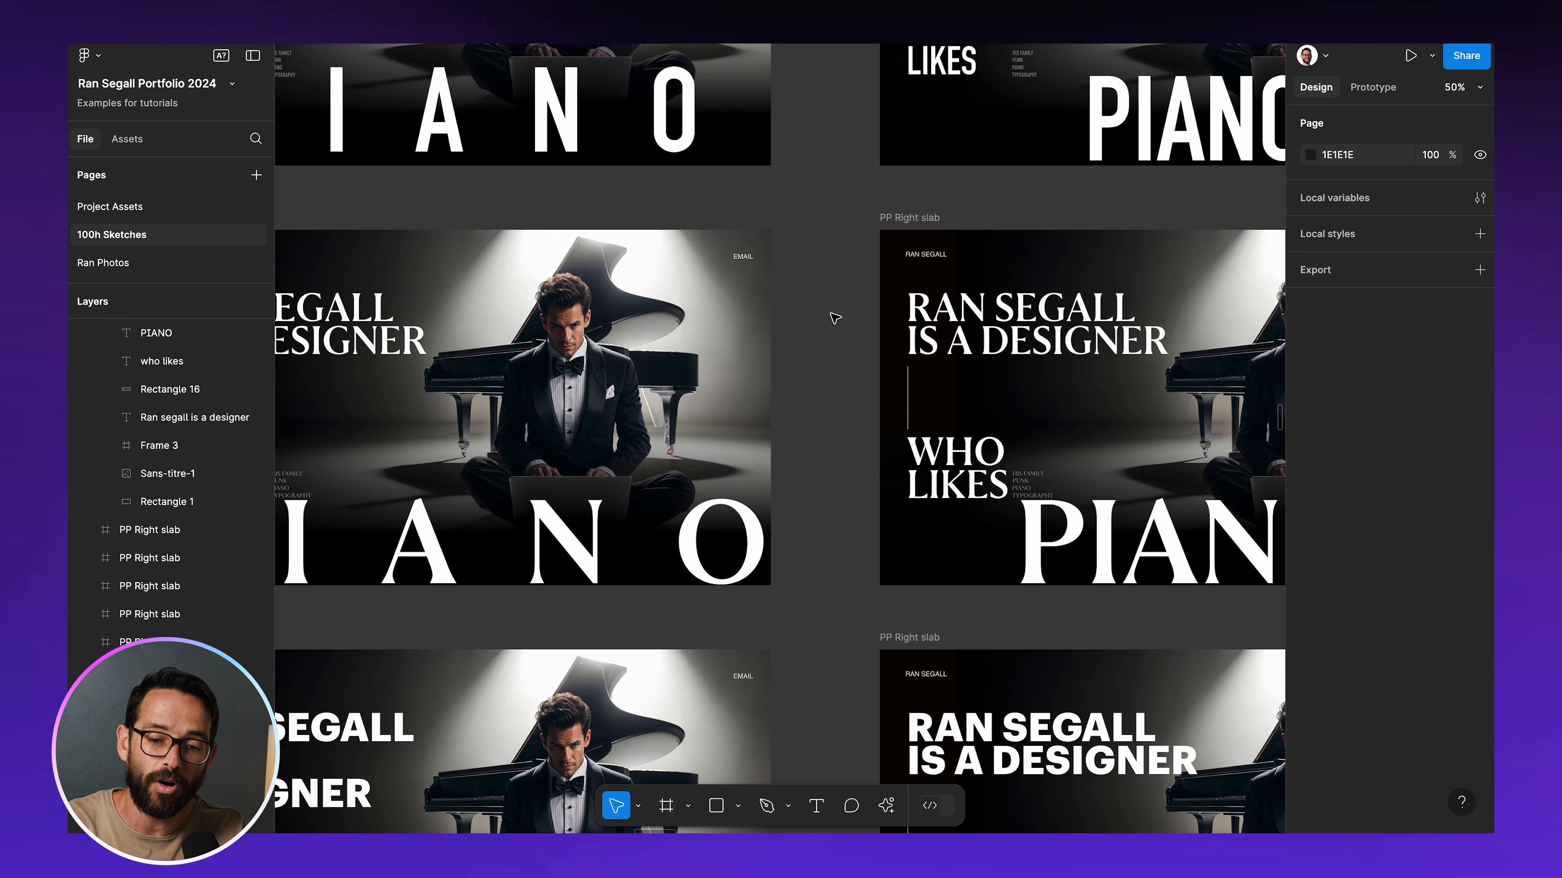
pyautogui.scroll(6, 835, 318)
pyautogui.press('-')
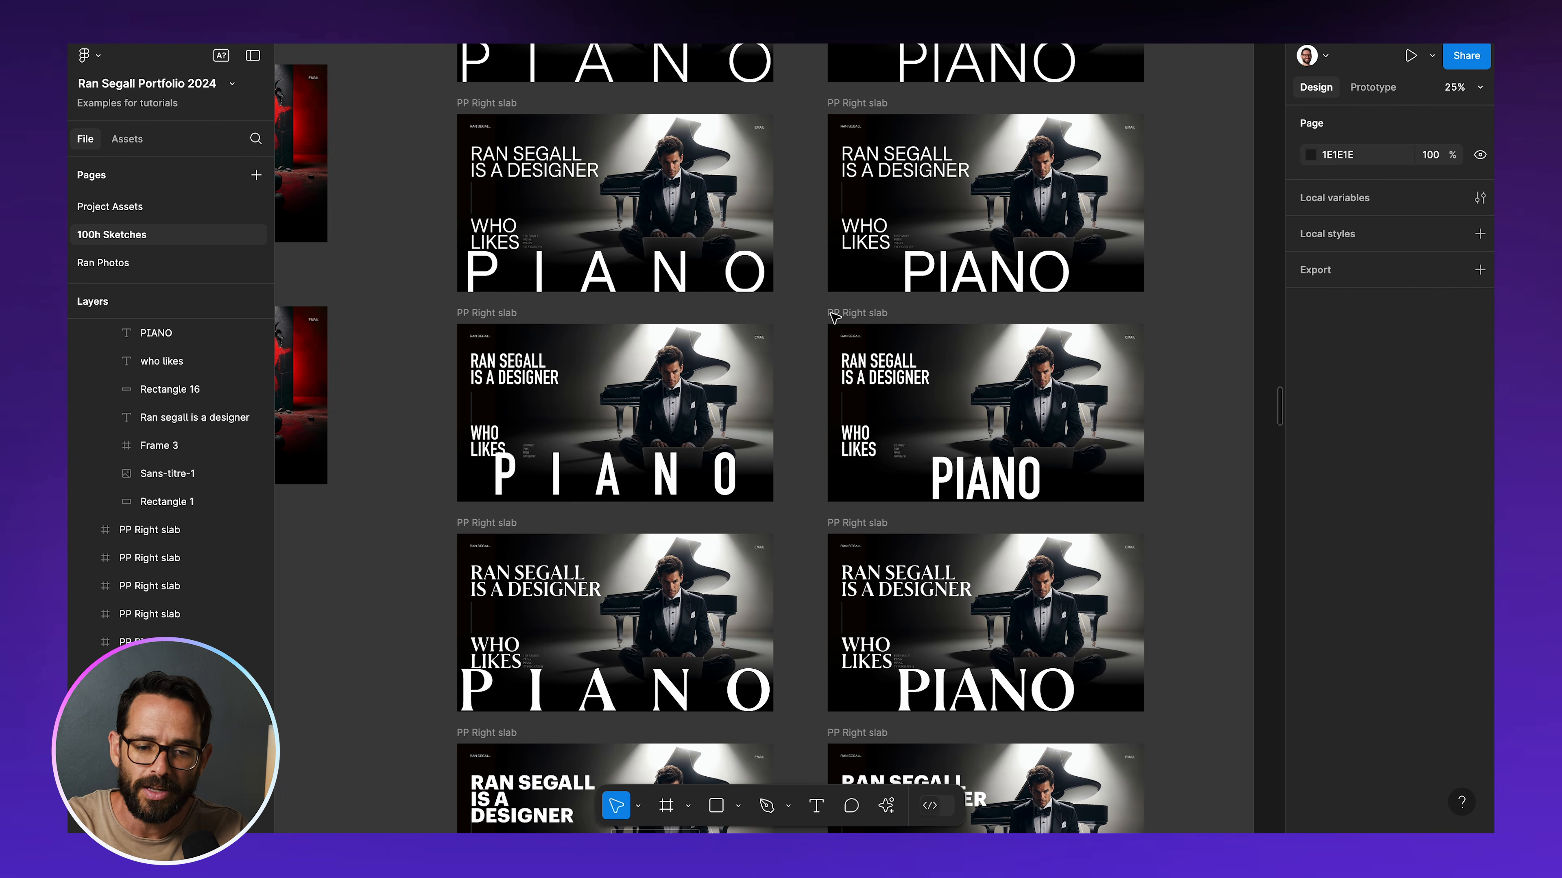
pyautogui.scroll(-5, 835, 318)
pyautogui.hscroll(-2, 835, 318)
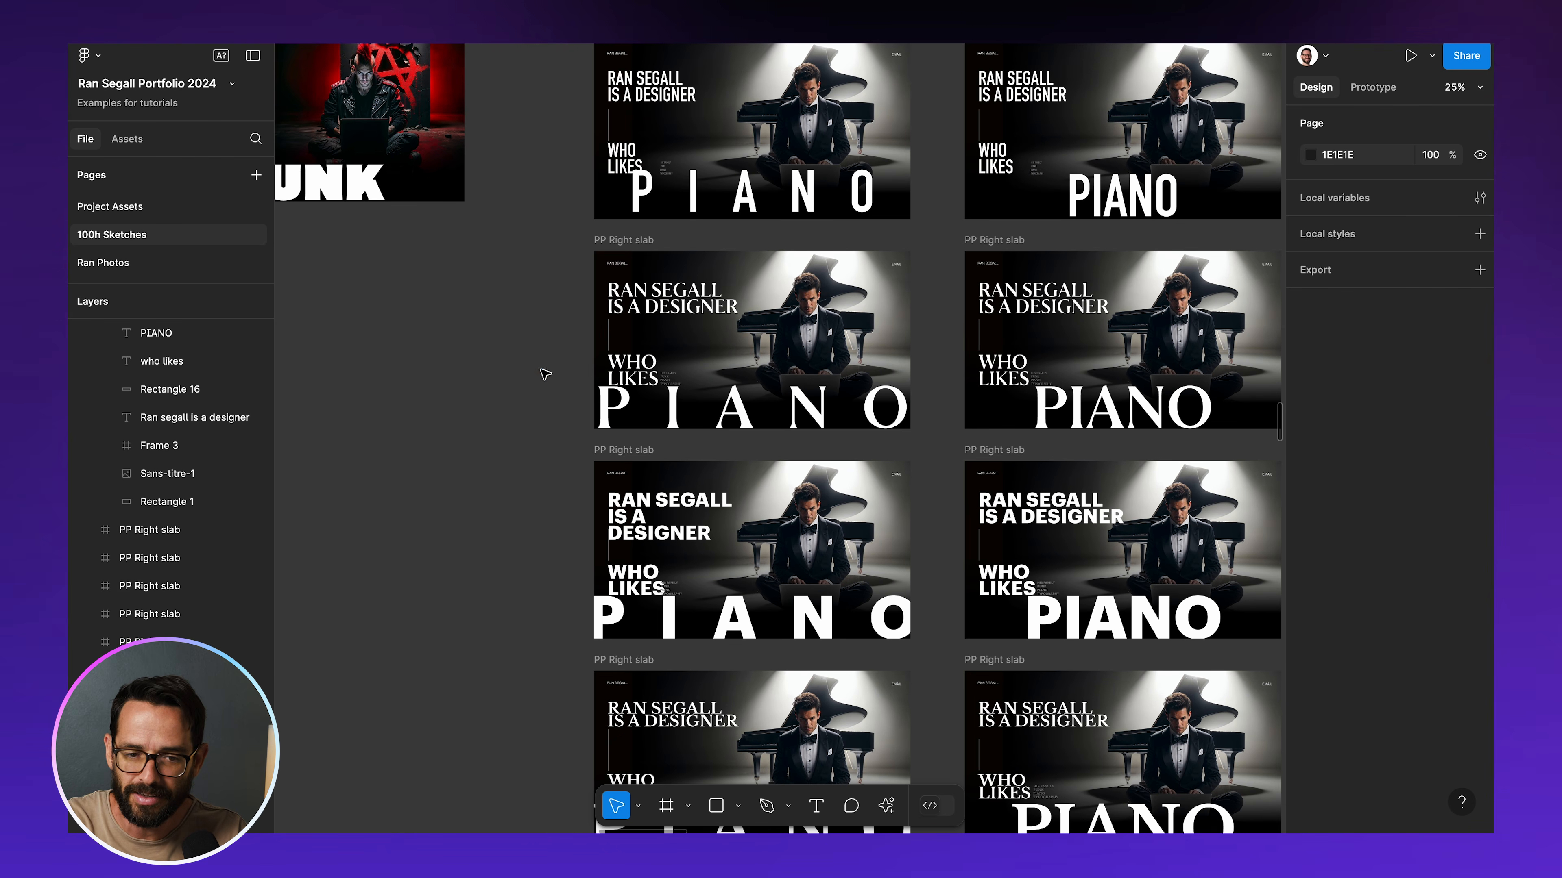
pyautogui.press('-')
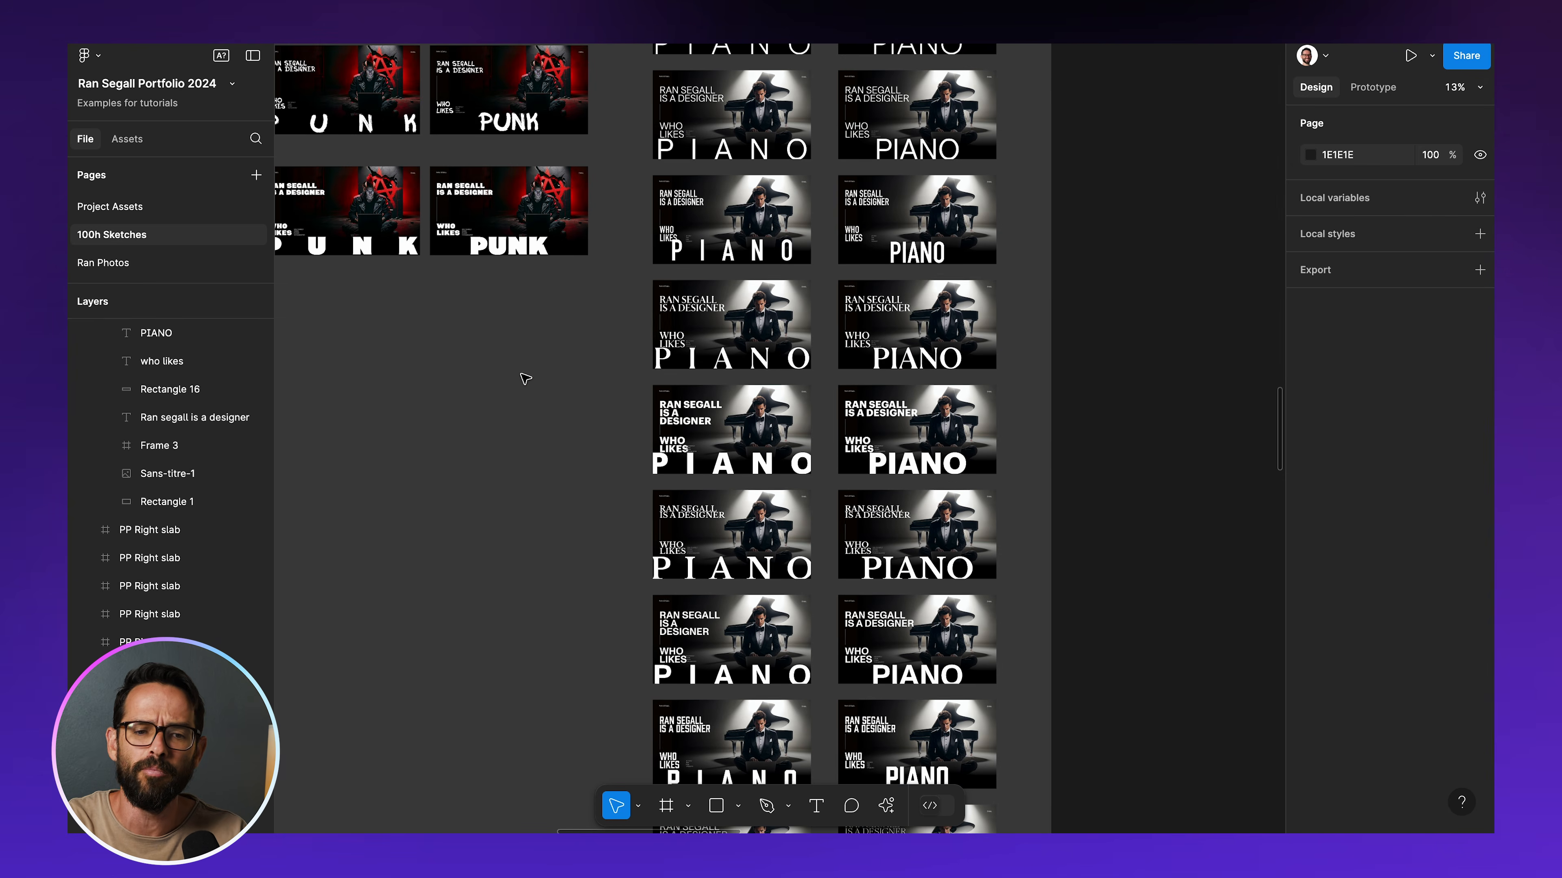
pyautogui.scroll(10, 525, 379)
pyautogui.hscroll(-2, 525, 380)
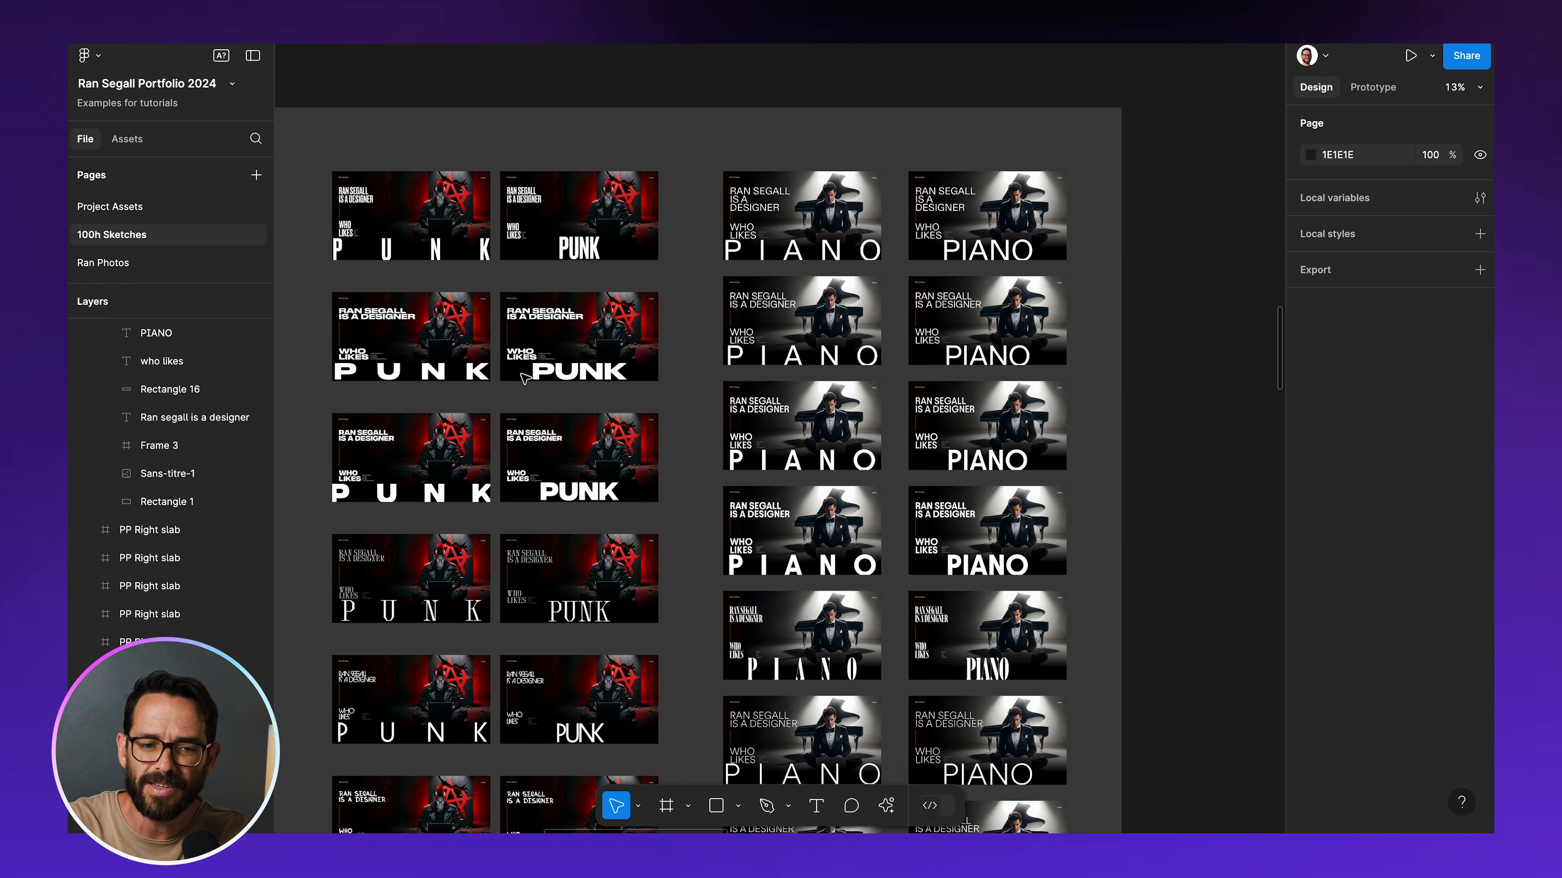
pyautogui.hscroll(-3, 525, 379)
pyautogui.hscroll(5, 526, 379)
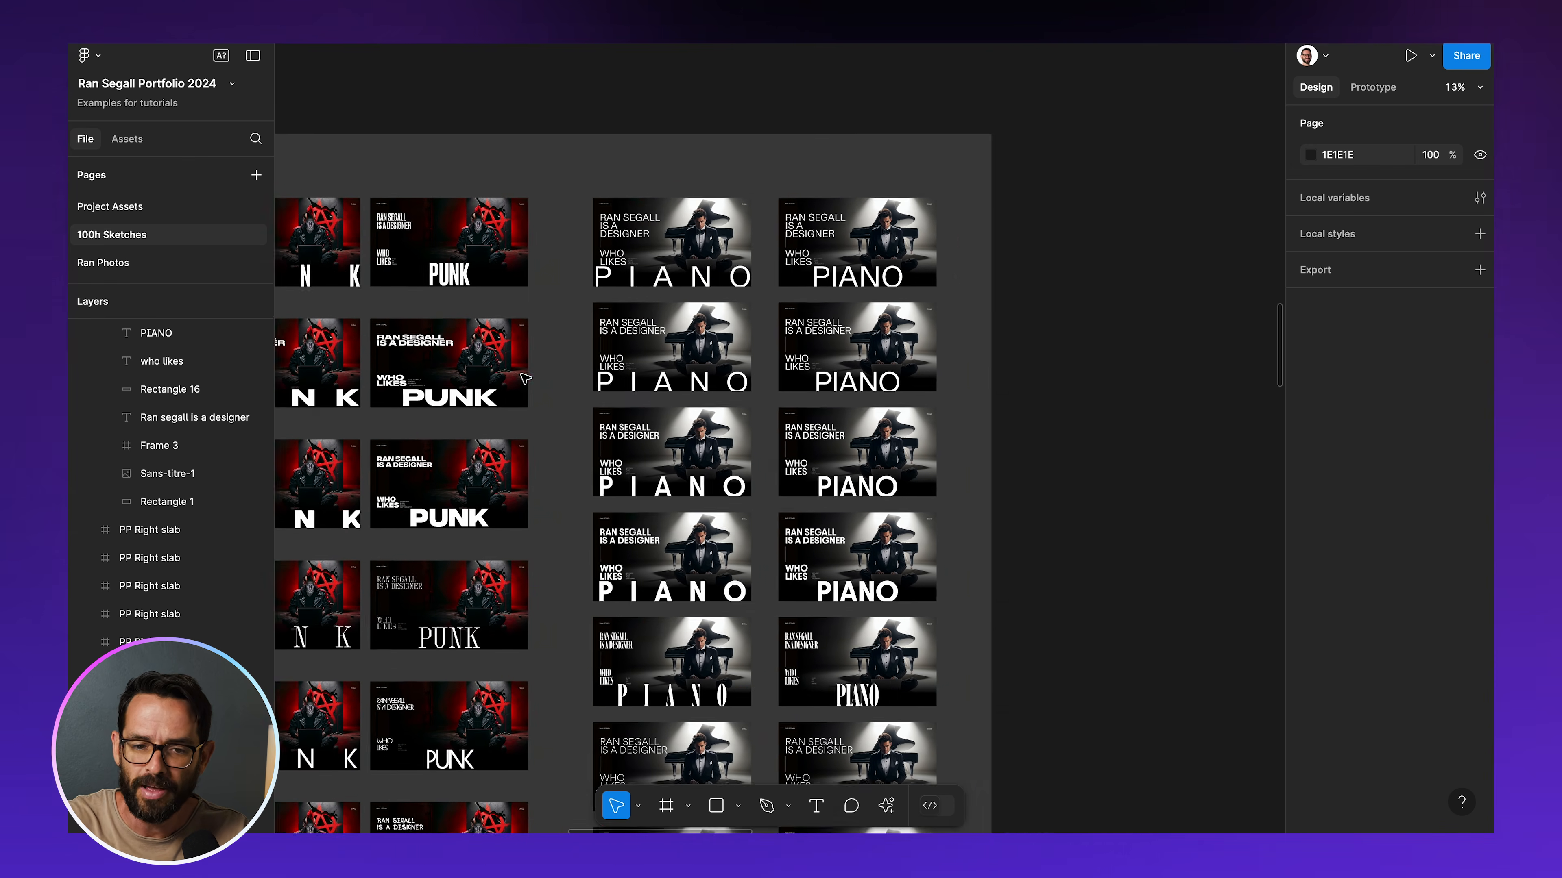
pyautogui.press('+')
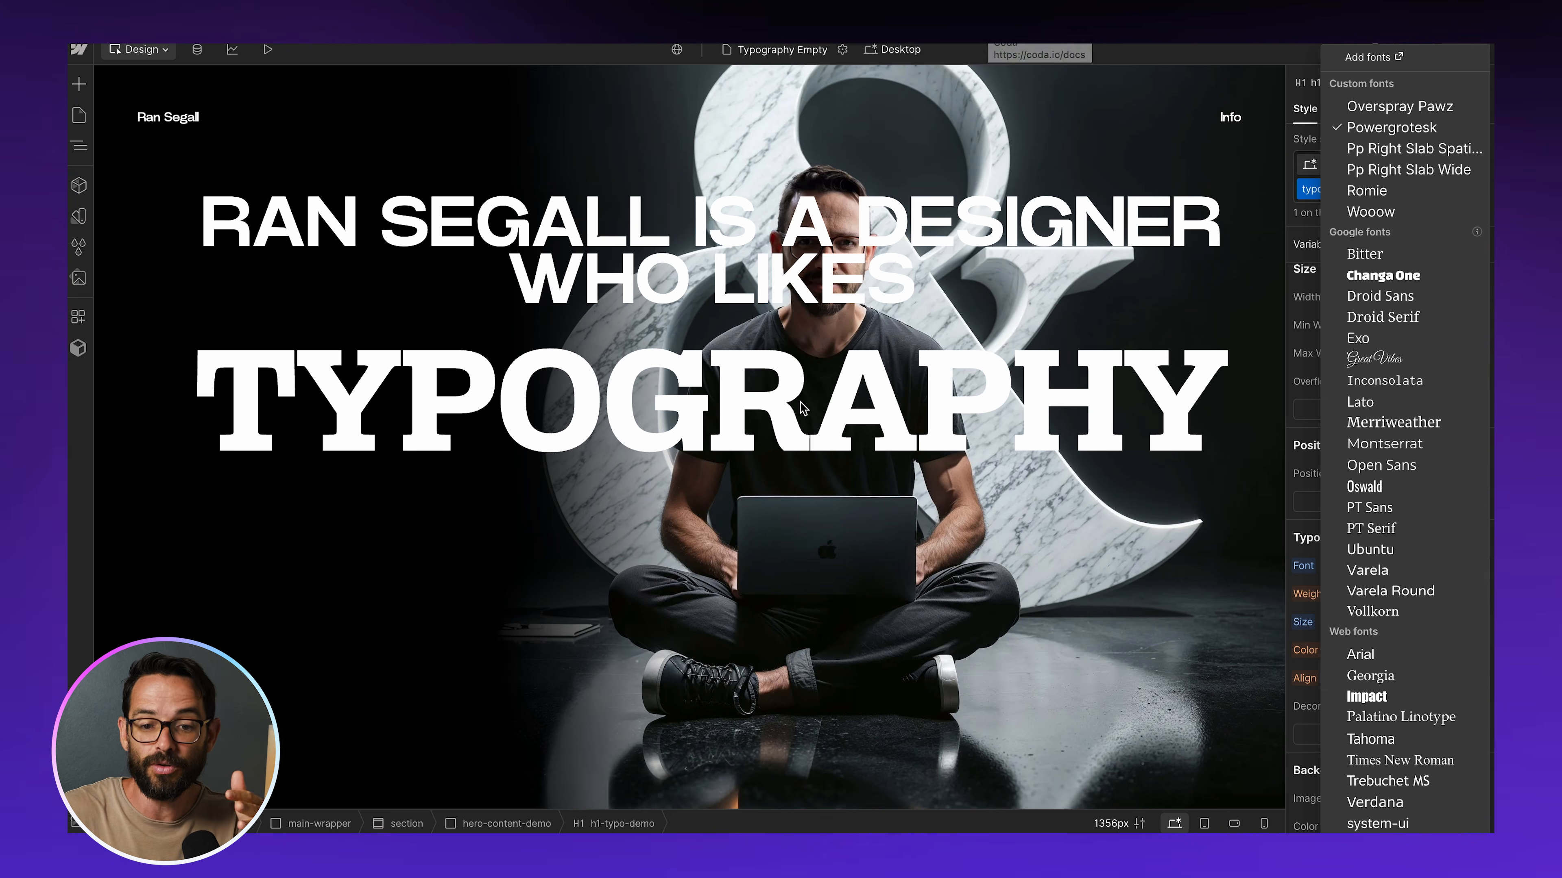
# Dismiss the font list in Webflow, return to Figma and locate the hero frames in the Transition section
pyautogui.click(786, 511)
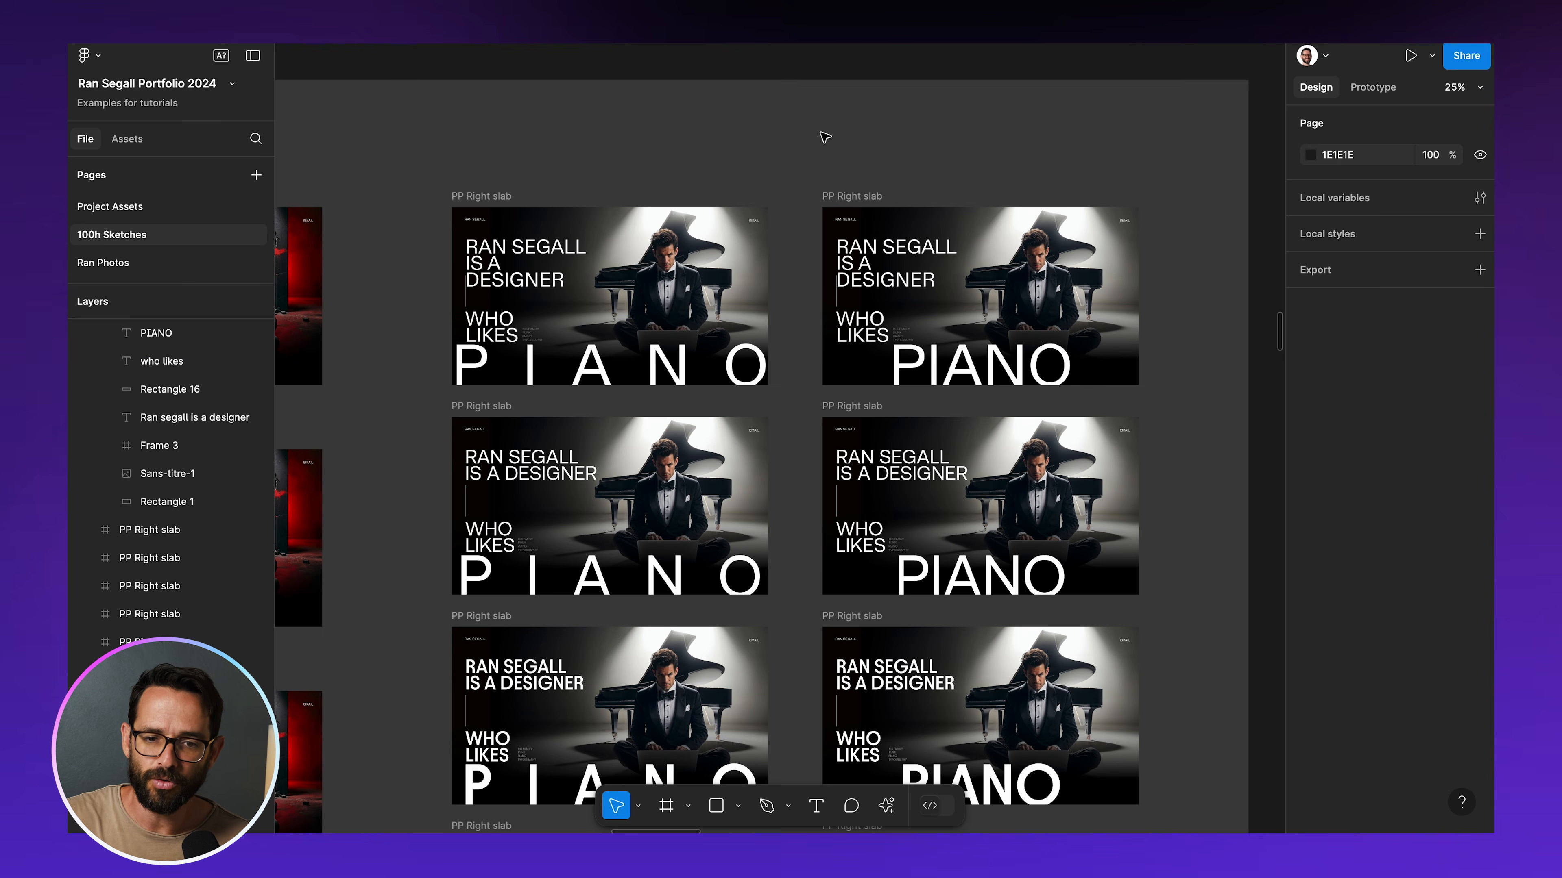
pyautogui.click(825, 137)
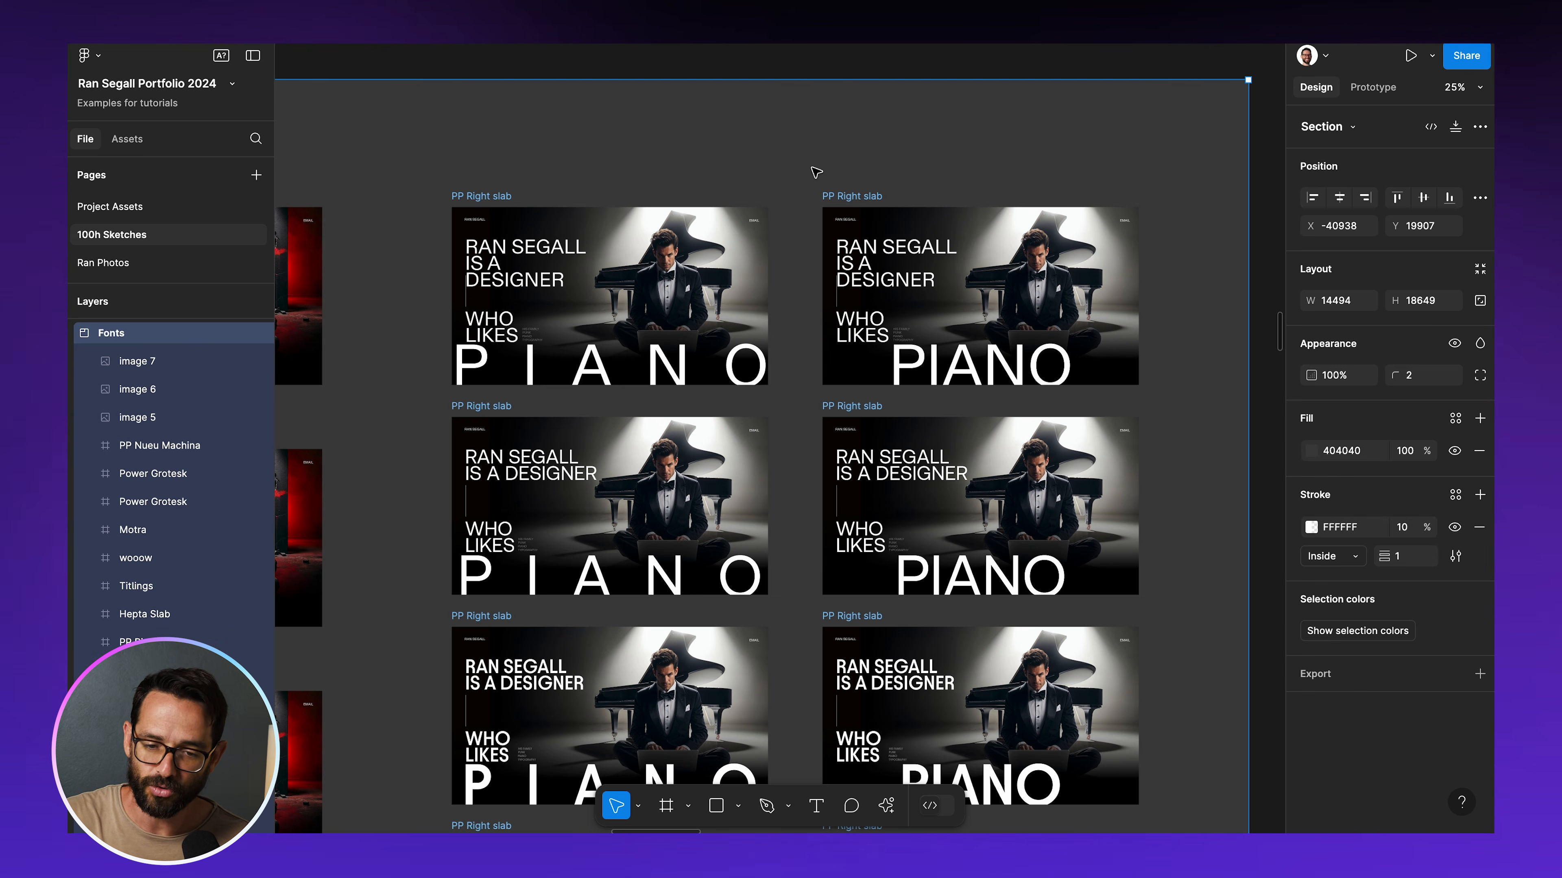
pyautogui.press('Escape')
pyautogui.press('super+minus')
pyautogui.scroll(-20, 817, 173)
pyautogui.hscroll(-7, 816, 173)
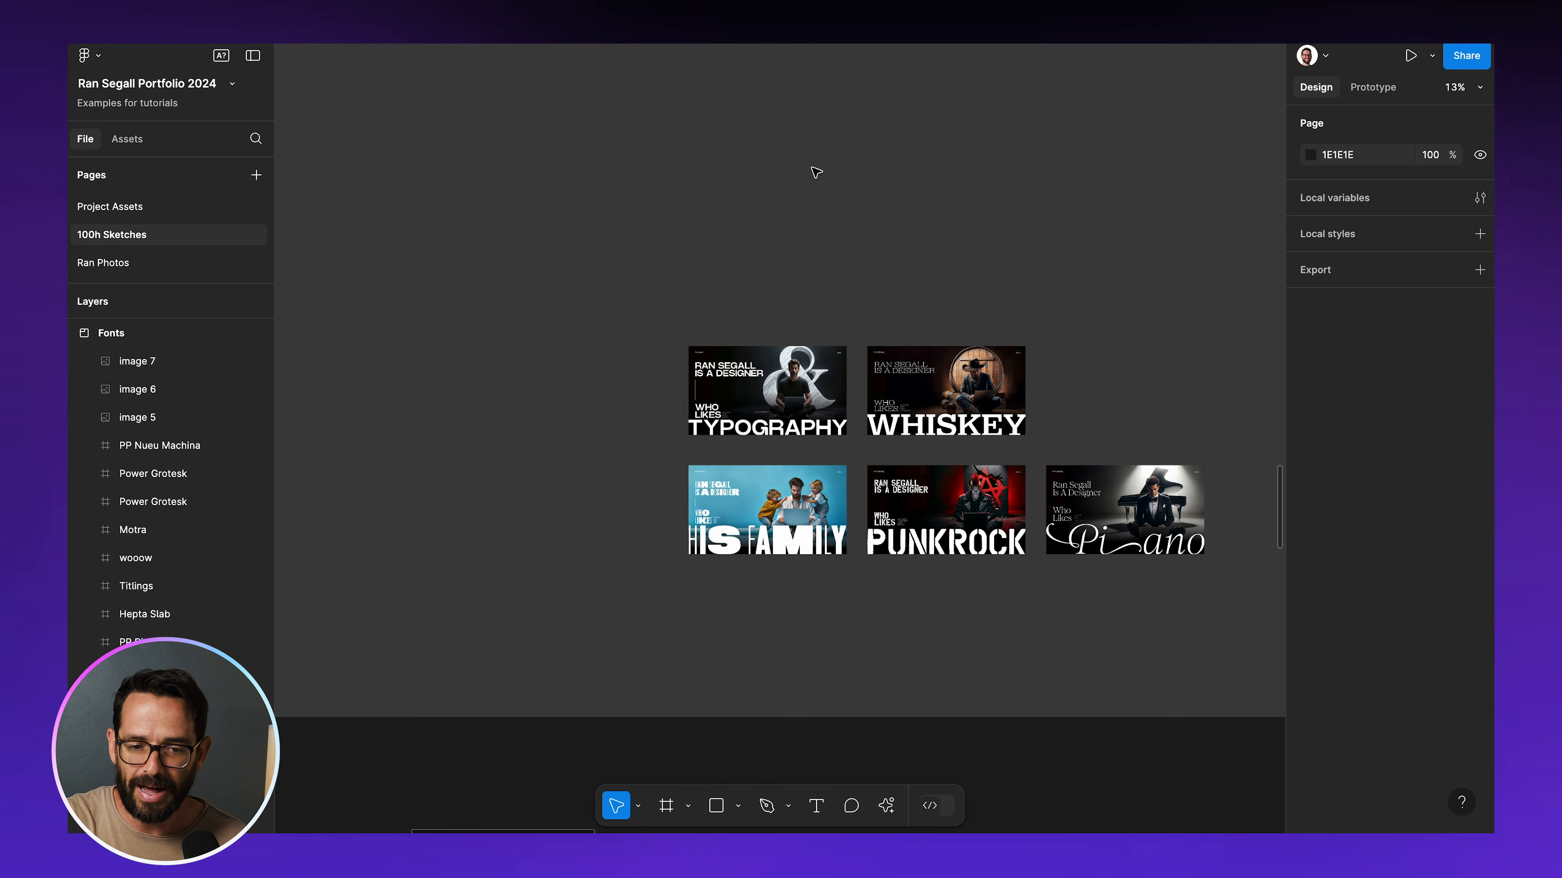
pyautogui.scroll(-15, 817, 173)
pyautogui.hscroll(-4, 816, 173)
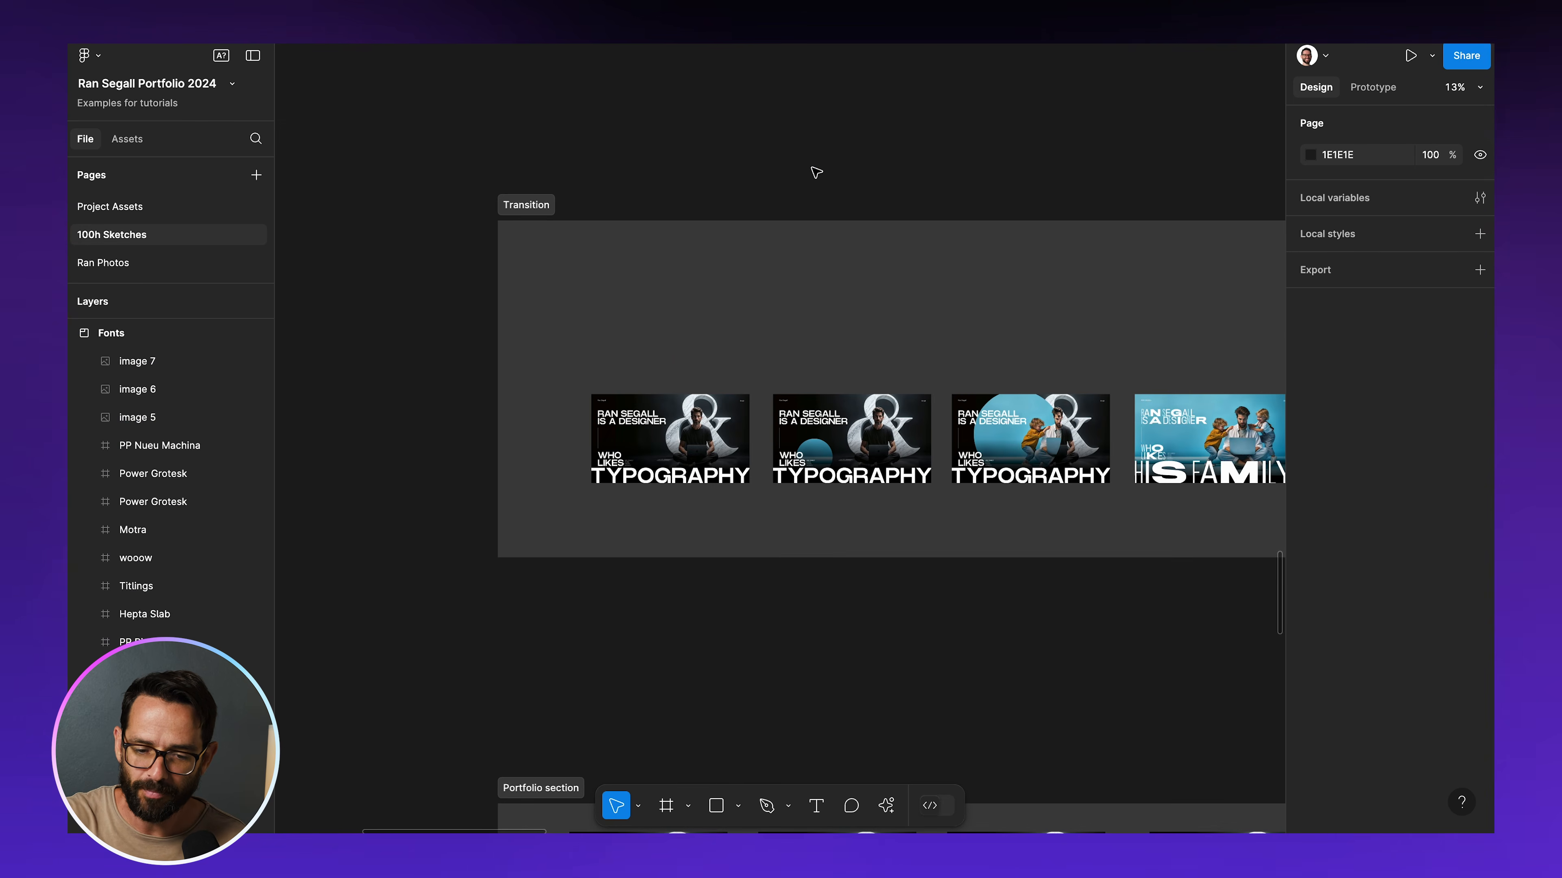
pyautogui.scroll(10, 817, 173)
pyautogui.hscroll(-1, 817, 173)
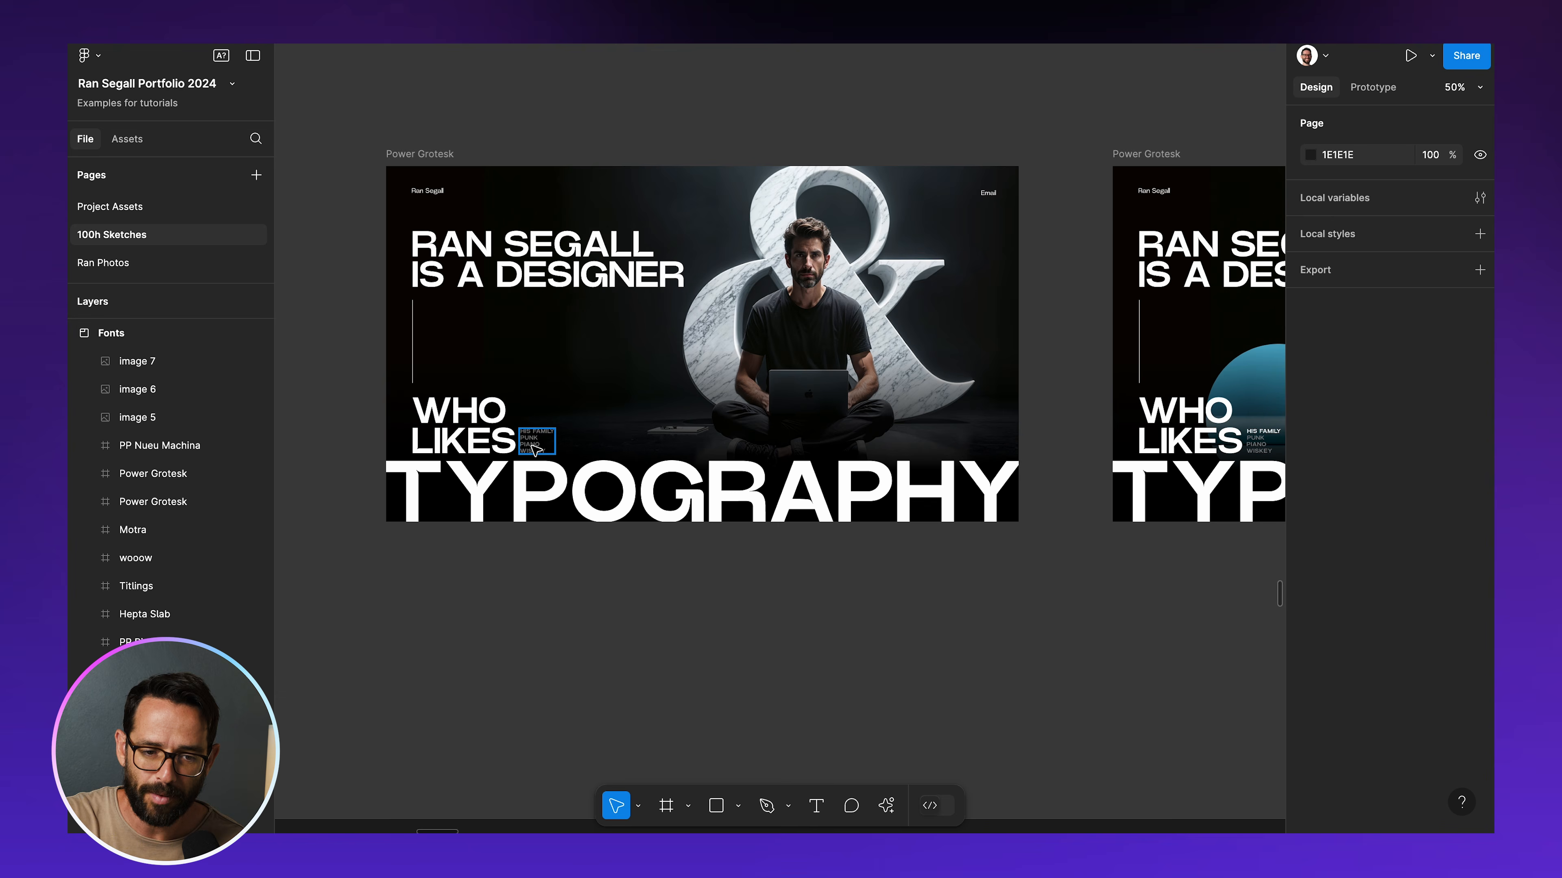
# Examine the small list of interests beside WHO LIKES in the first two Power Grotesk frames of the Transition section
pyautogui.hotkey('shift', '0')
pyautogui.hscroll(-3, 538, 450)
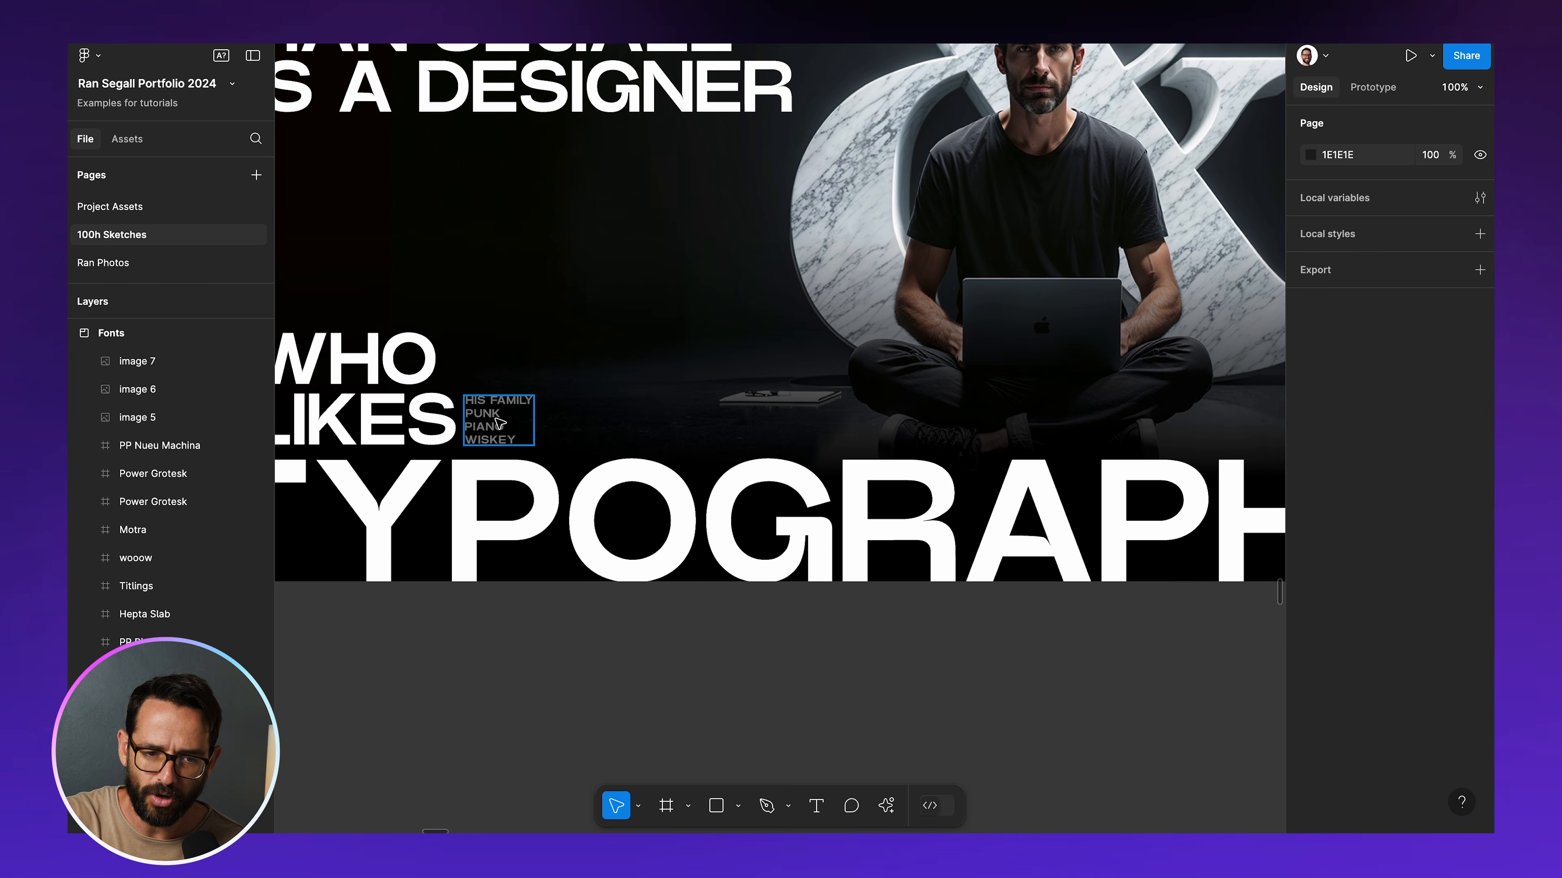
pyautogui.hotkey('ctrl', '-')
pyautogui.hscroll(10, 498, 421)
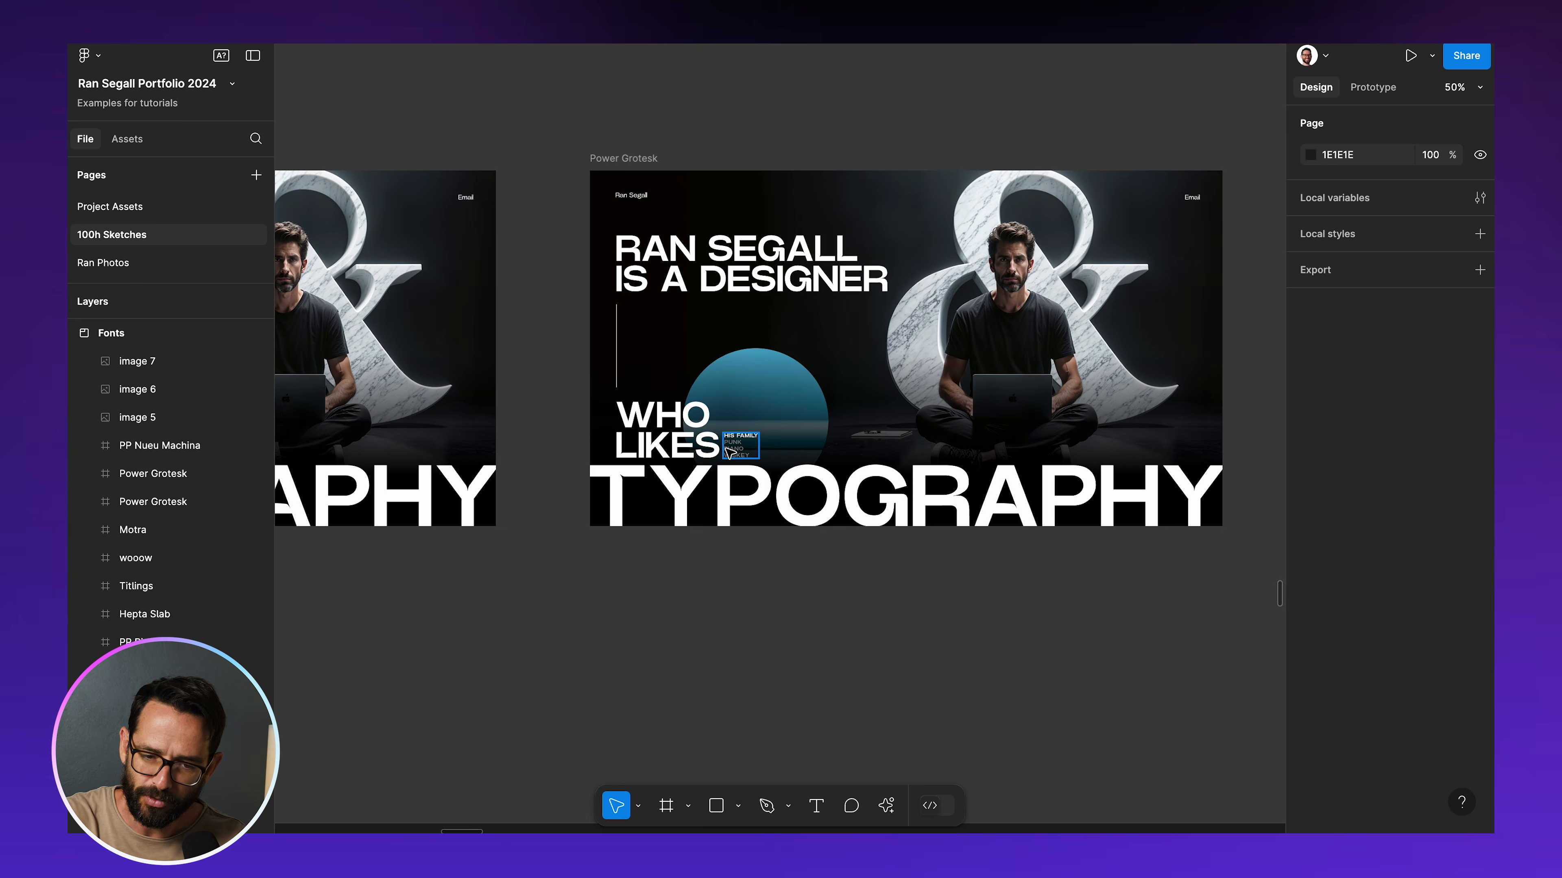
pyautogui.hotkey('shift', '0')
pyautogui.hotkey('ctrl', '-')
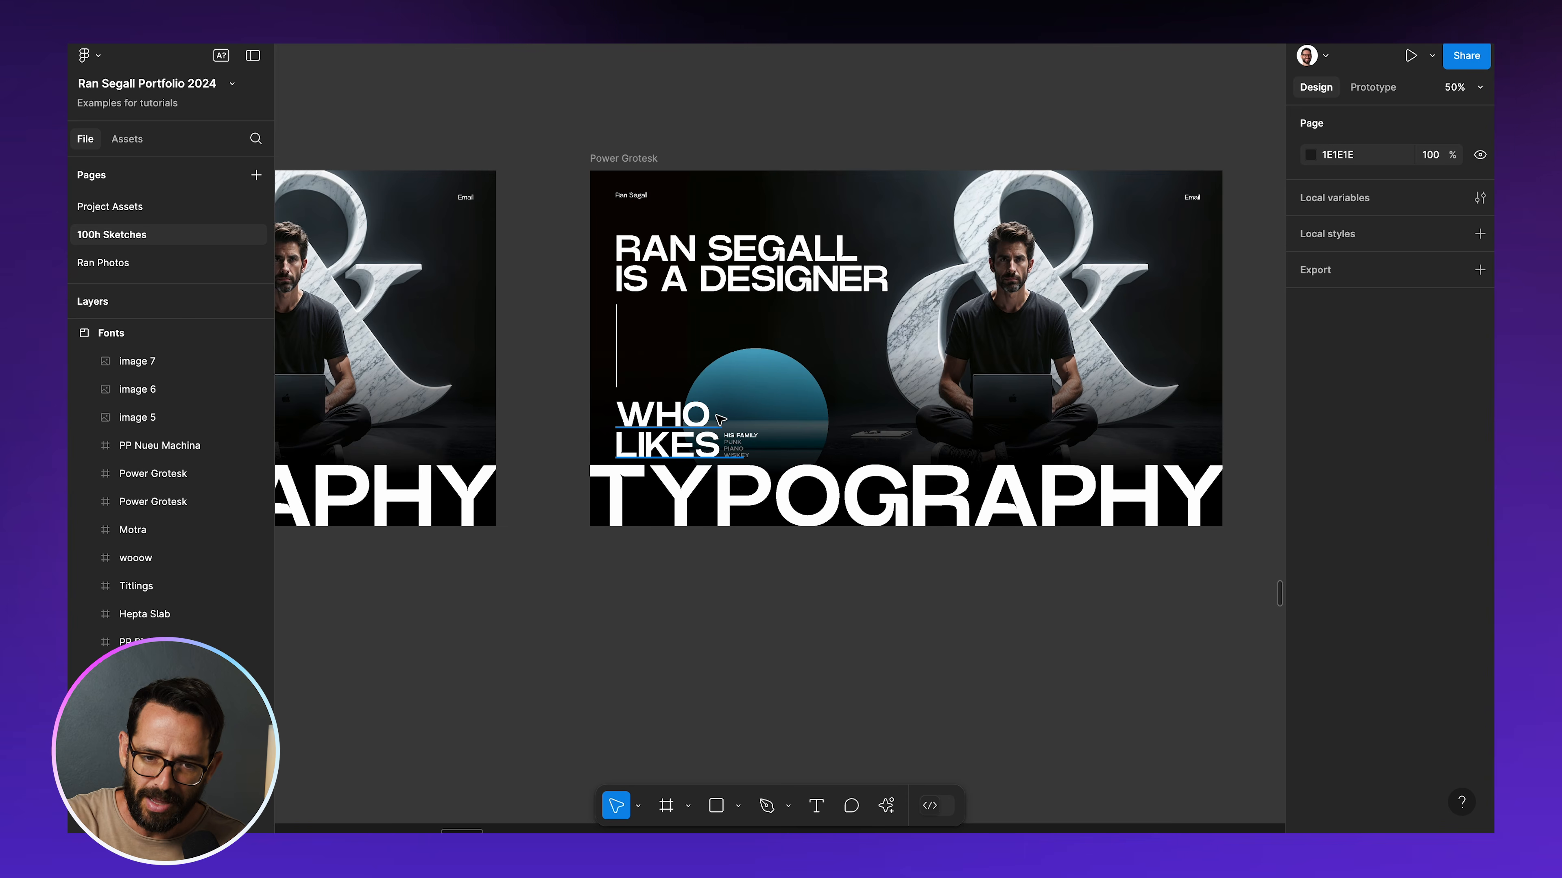
# Compare the Power Grotesk TYPOGRAPHY frames with the Titlings HIS FAMILY frame to study how the hero transitions between them
pyautogui.hscroll(10, 718, 419)
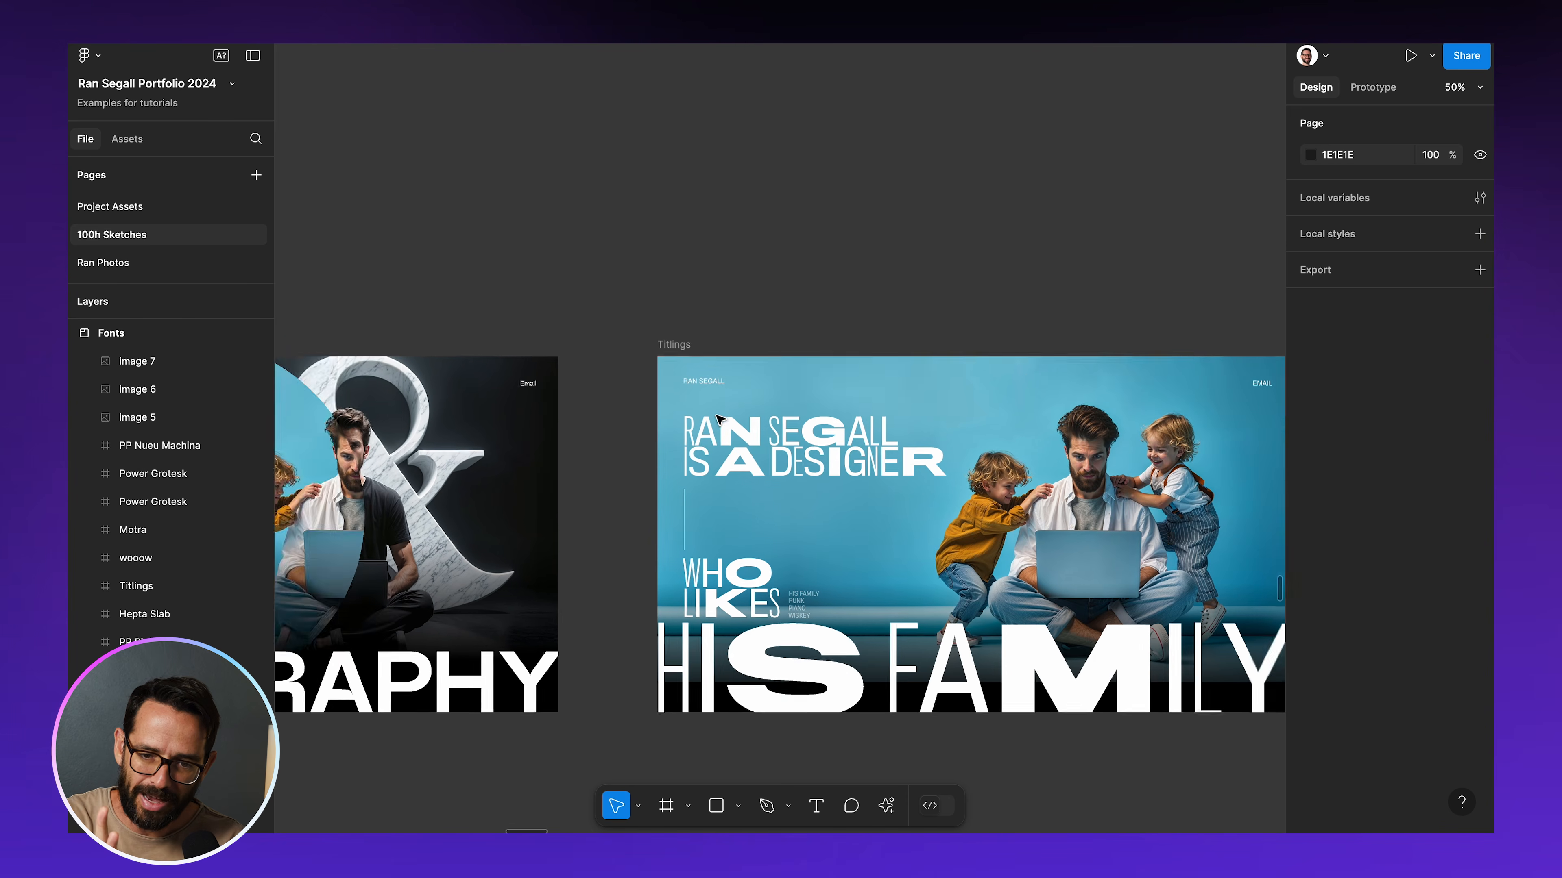
pyautogui.hscroll(-10, 718, 419)
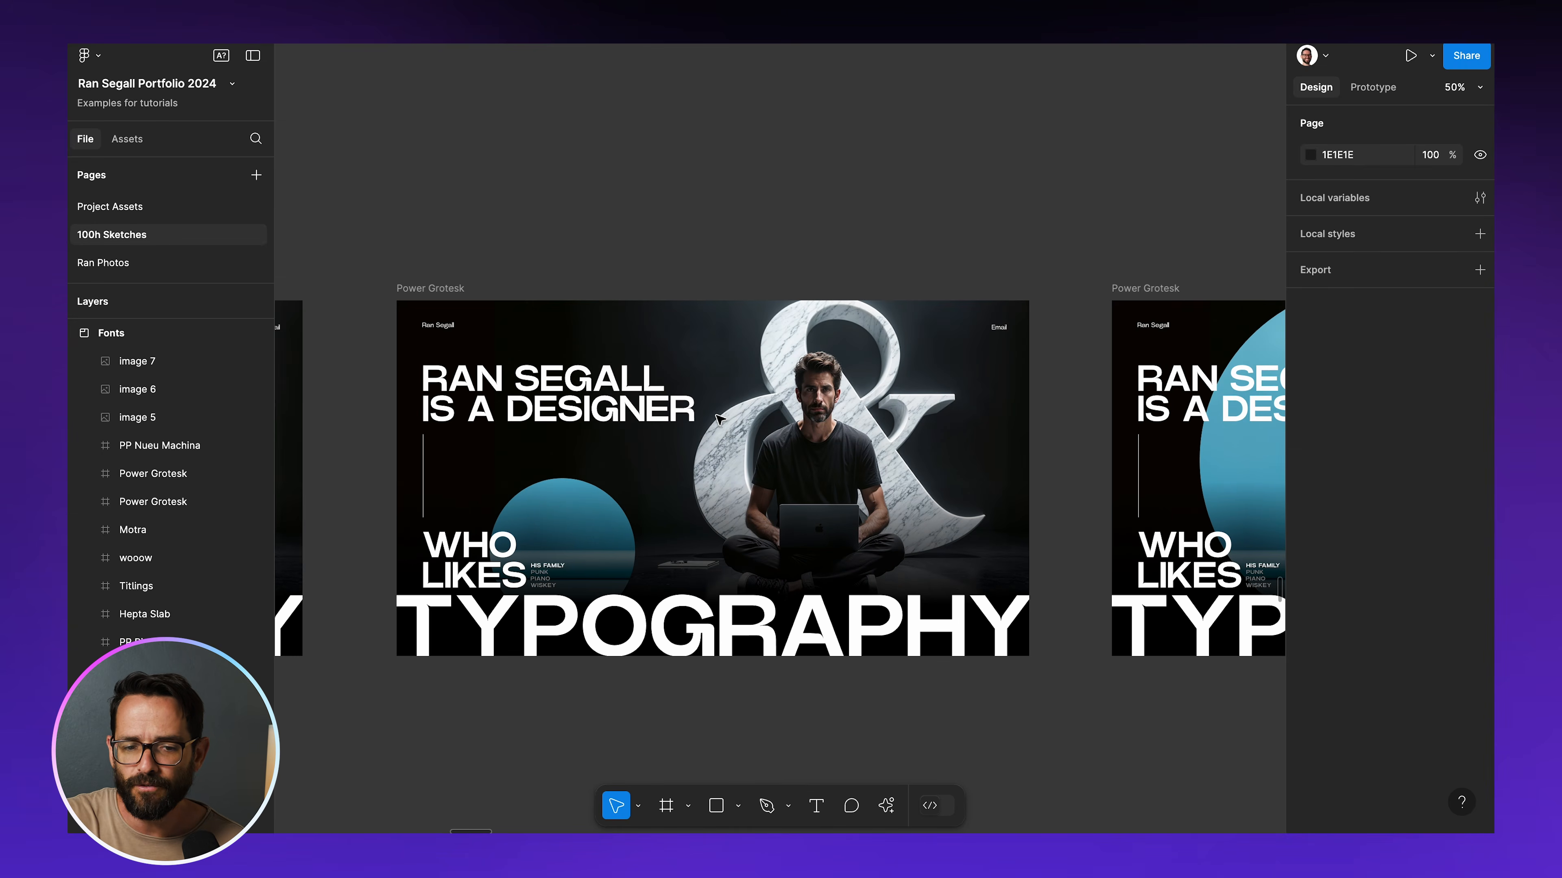
pyautogui.hscroll(10, 720, 419)
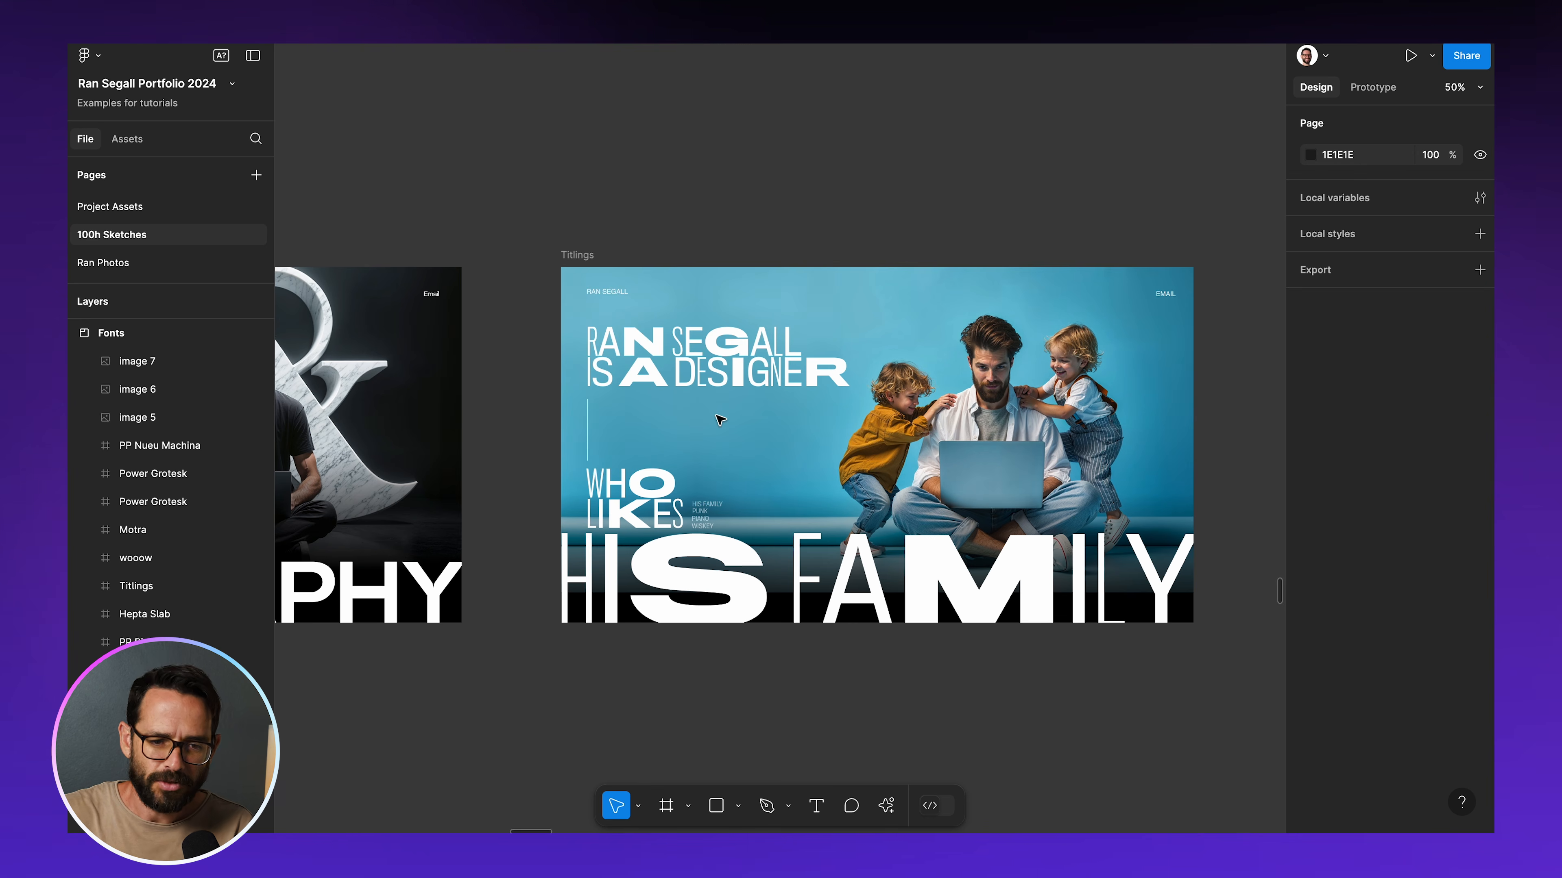
pyautogui.hscroll(10, 721, 420)
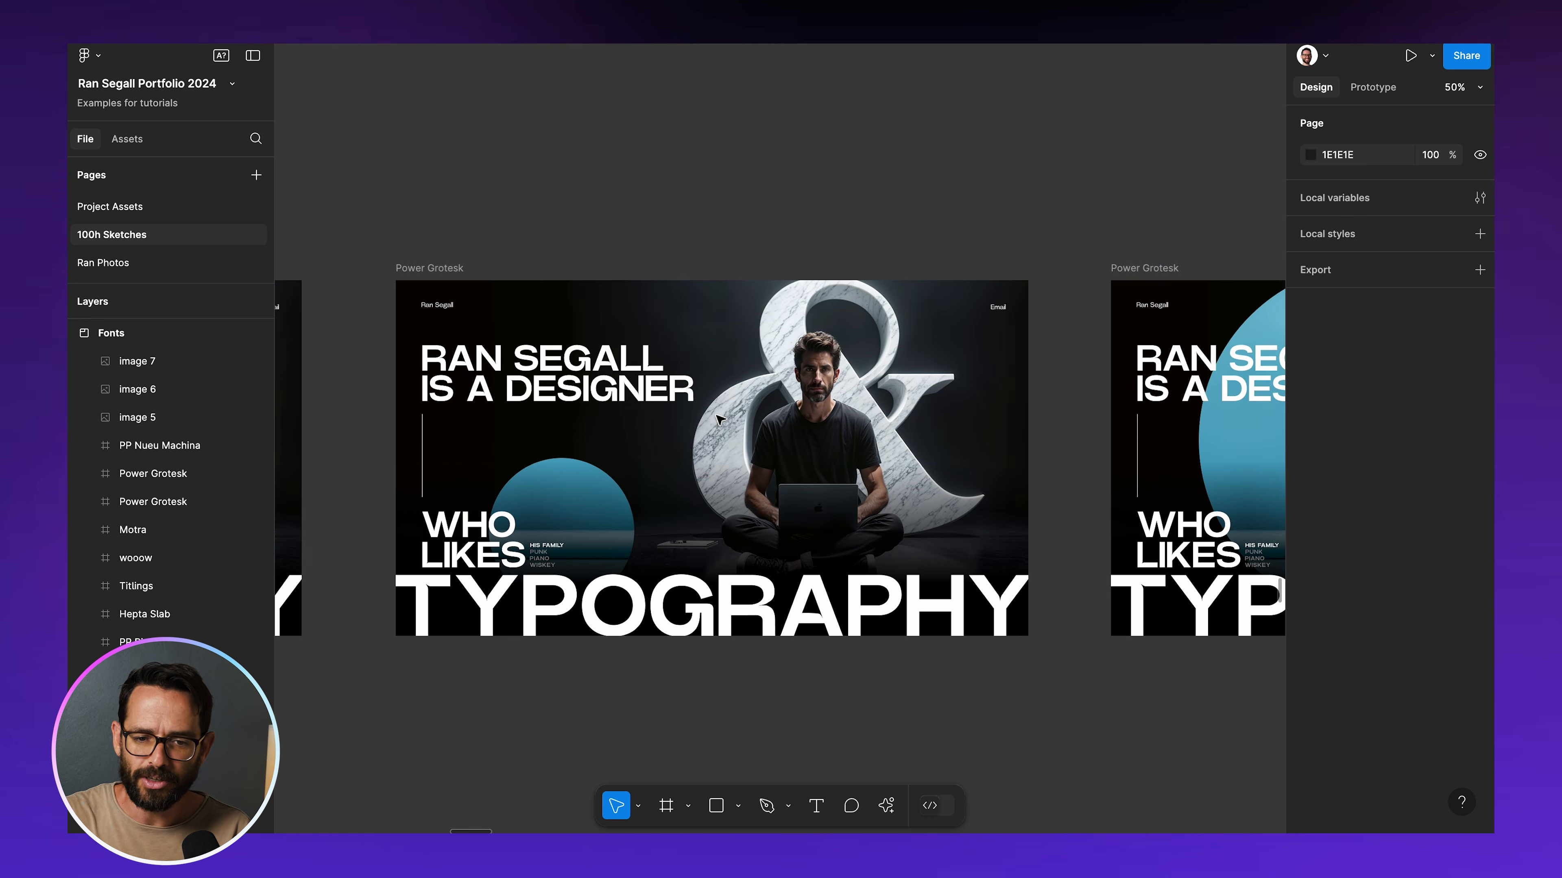
pyautogui.hscroll(10, 721, 419)
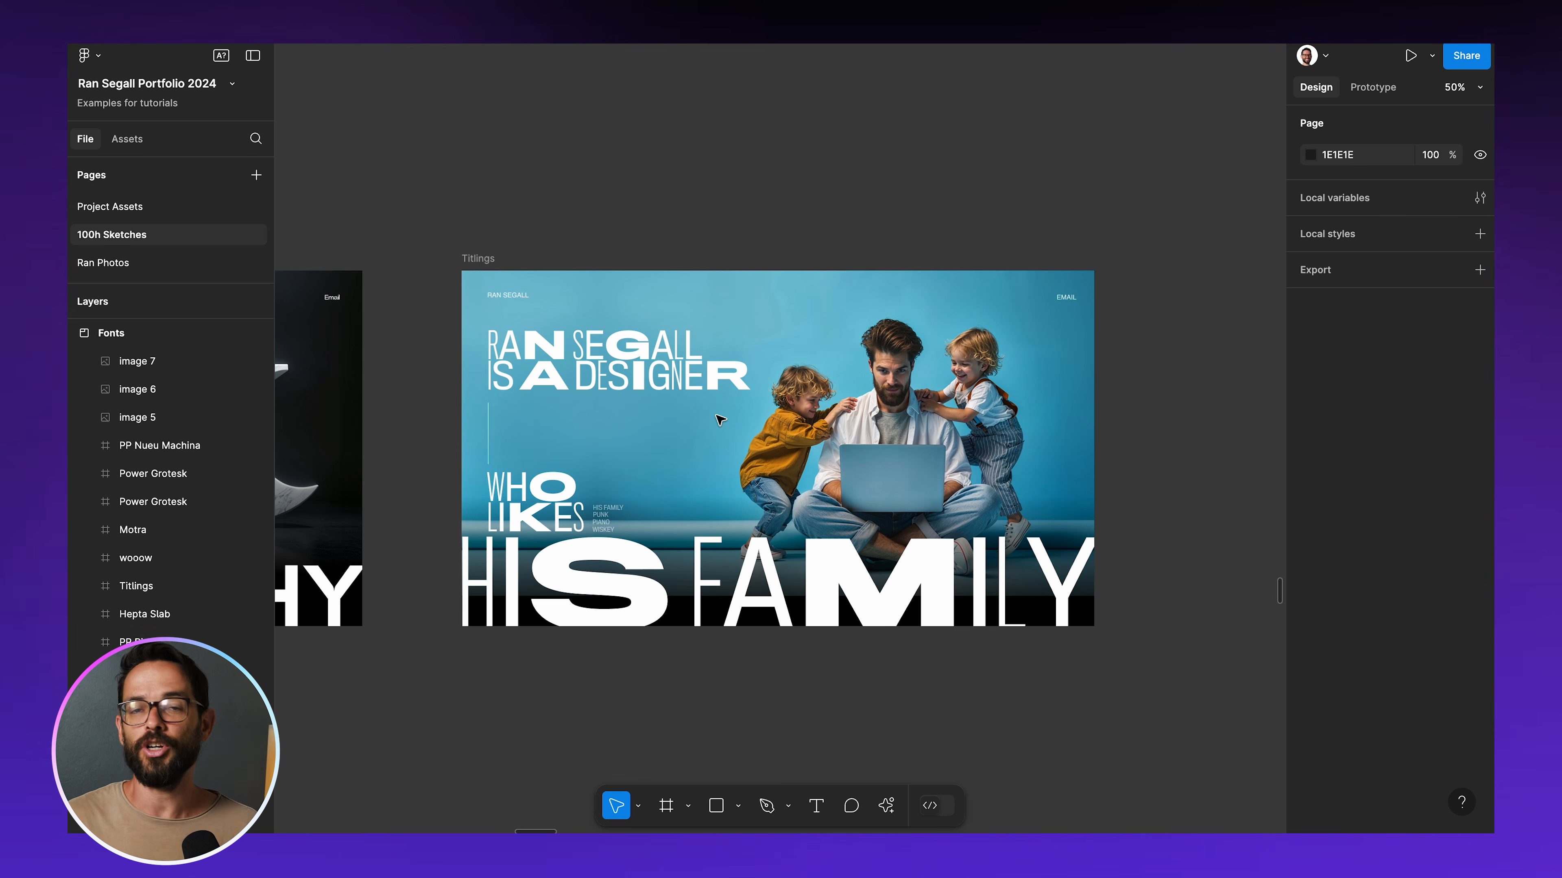
pyautogui.scroll(-3, 721, 420)
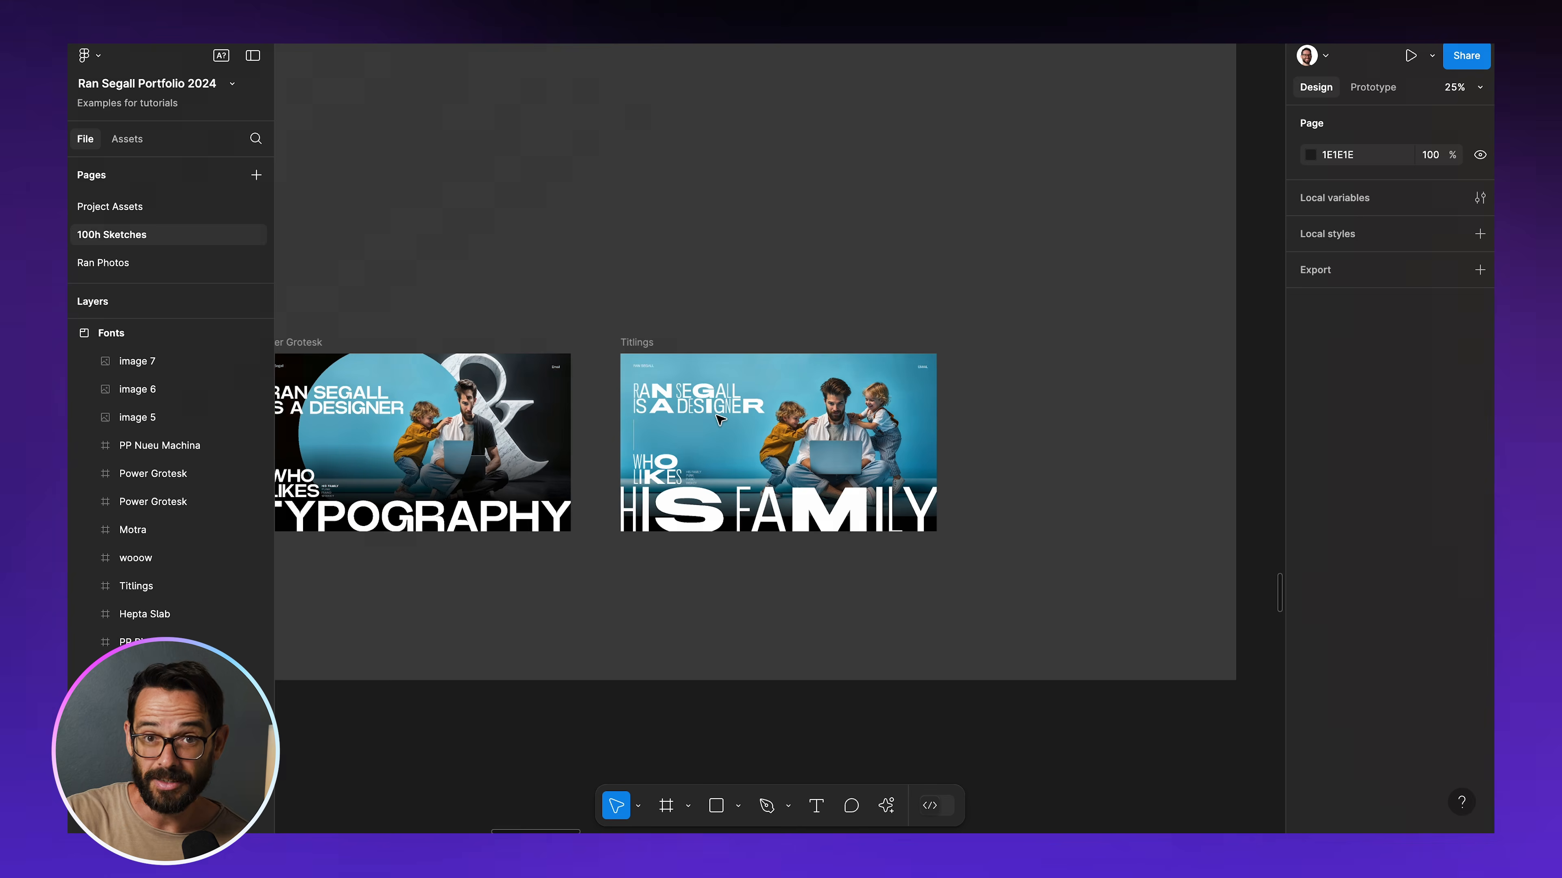